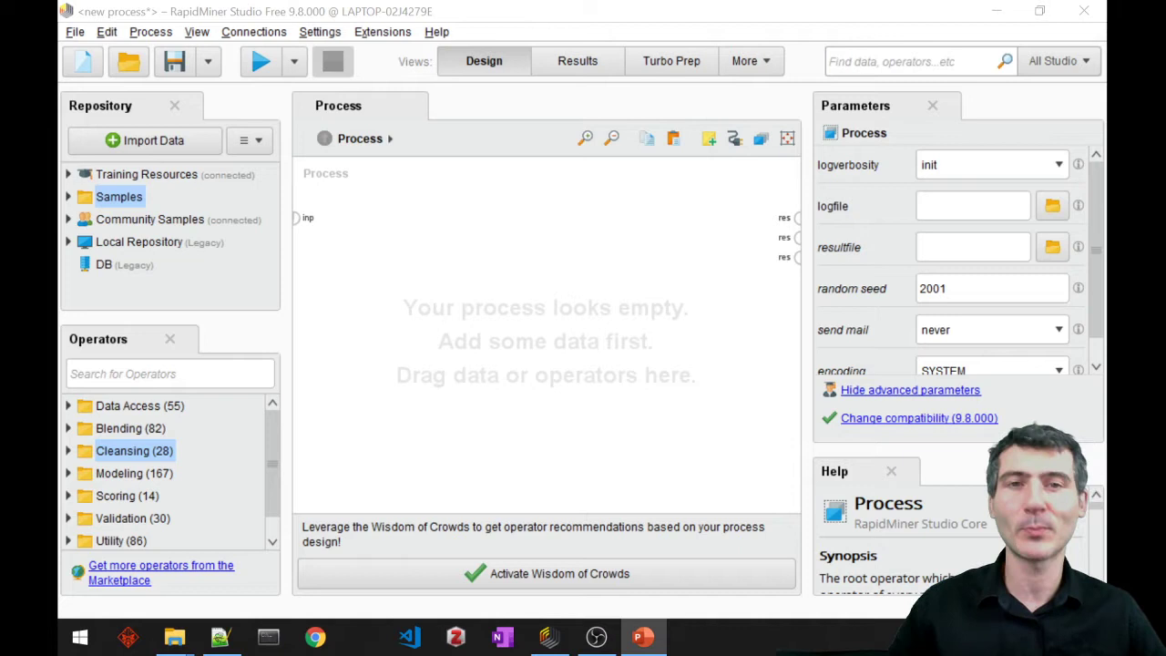
Search Operators for 'generate data' and place Generate Data on the process canvas
{"action": "left_click", "coordinate": [599, 347]}
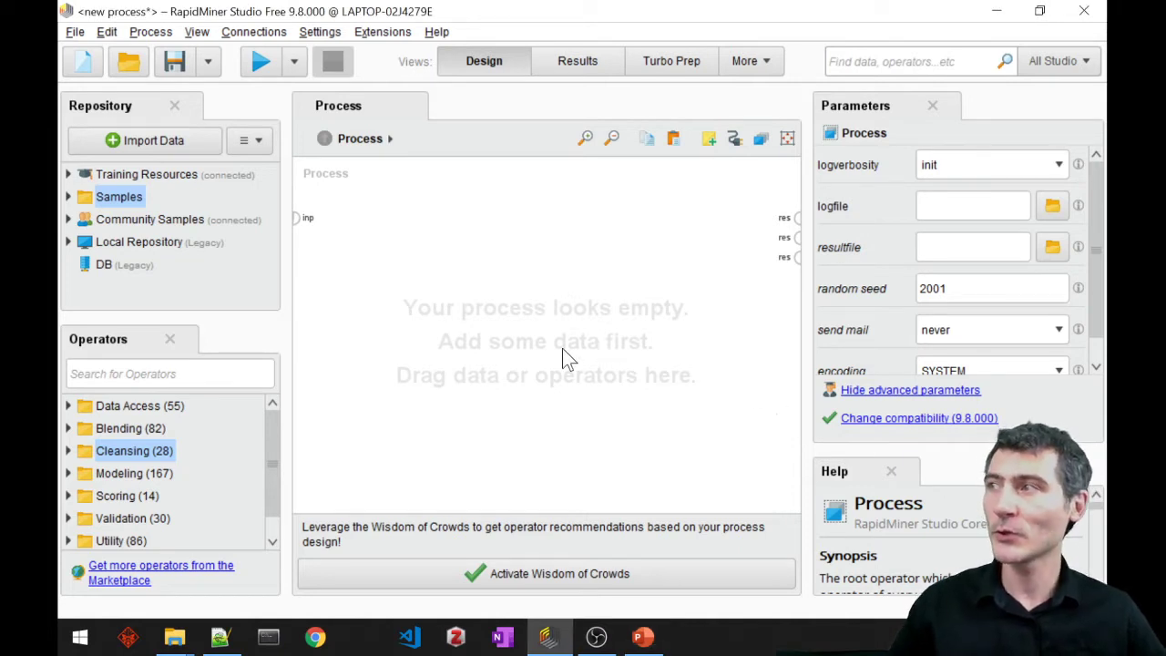
{"action": "left_click", "coordinate": [127, 374]}
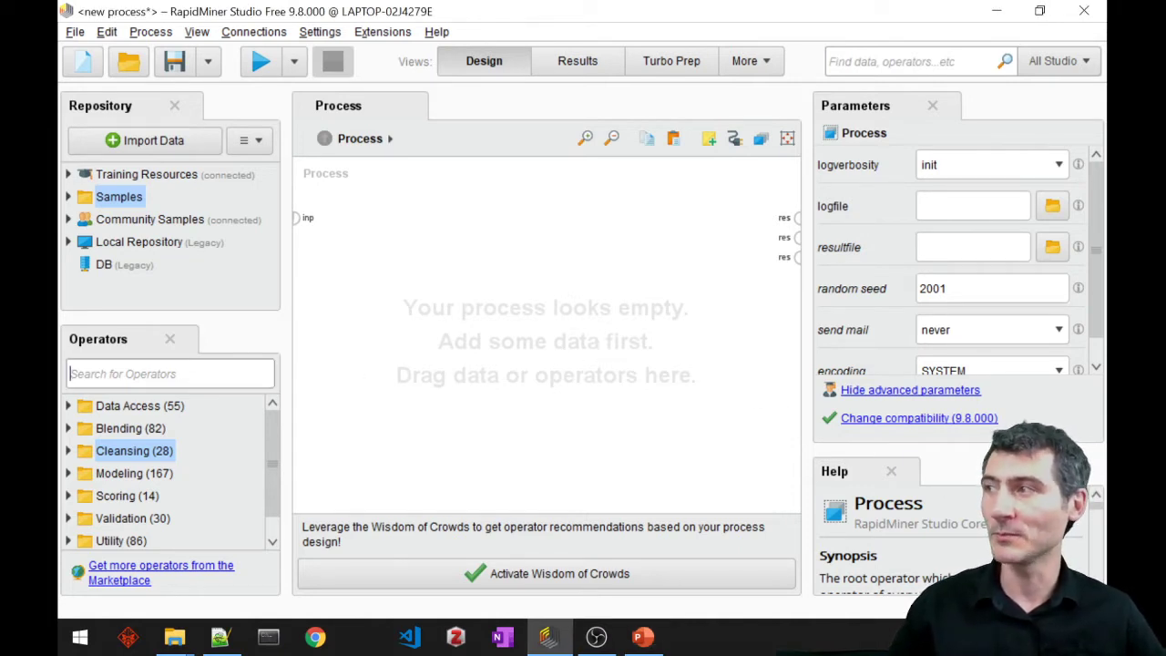
{"action": "type", "text": "ge"}
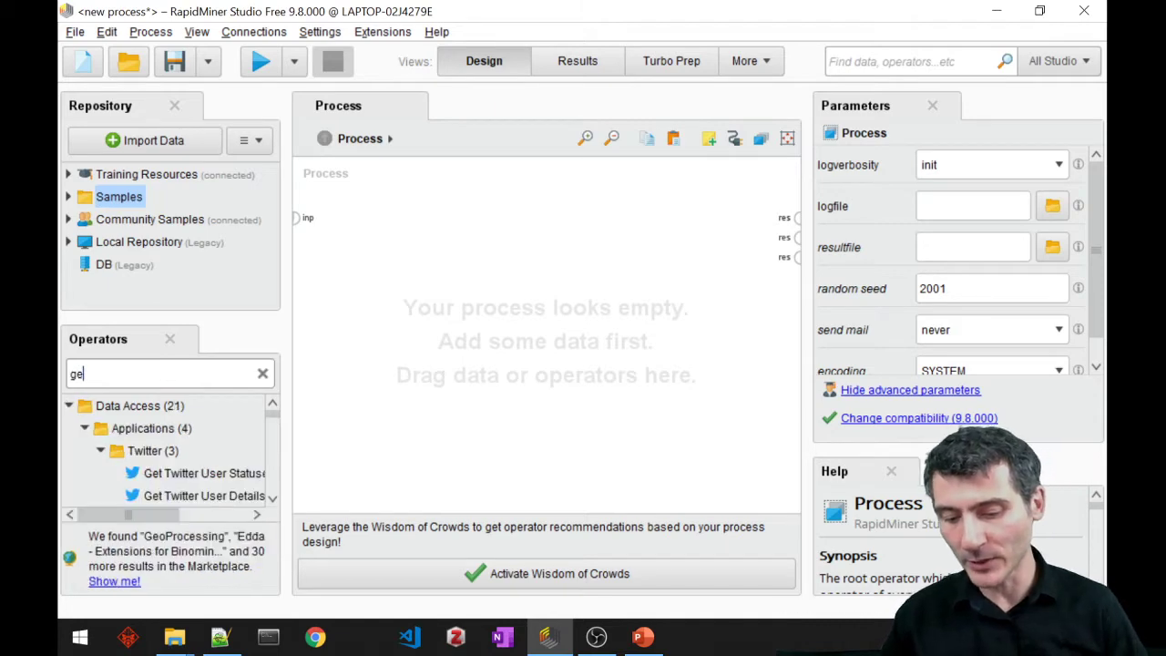
{"action": "type", "text": "nerate "}
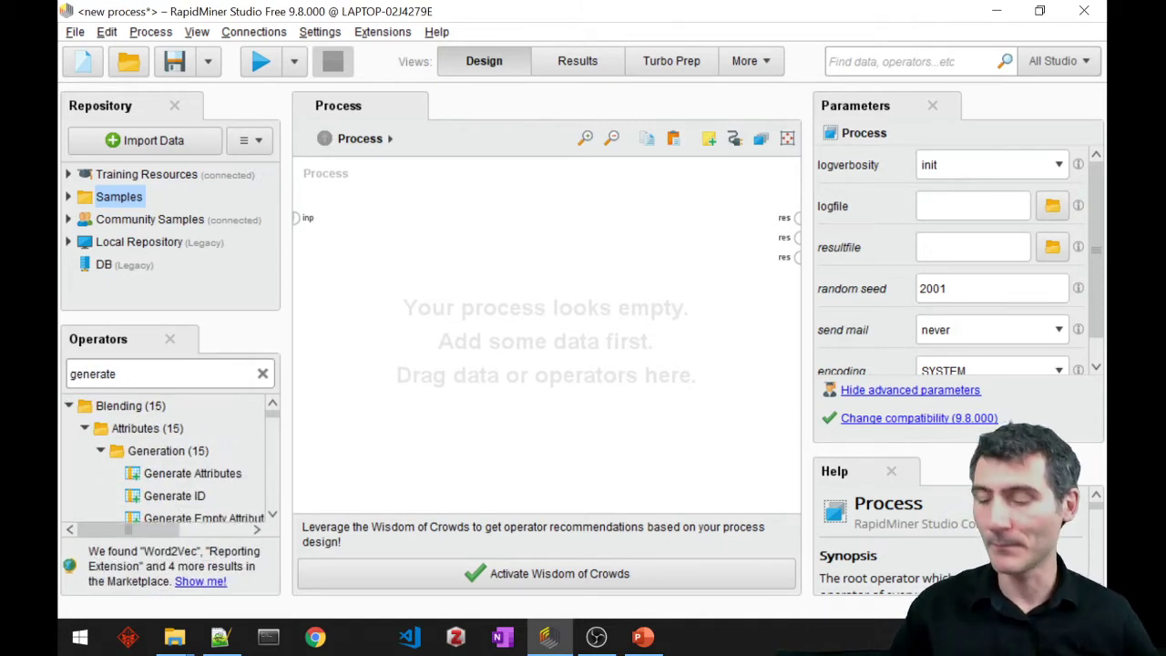
{"action": "type", "text": "data"}
{"action": "left_click_drag", "start_coordinate": [187, 475], "coordinate": [392, 252]}
{"action": "scroll", "coordinate": [185, 475], "scroll_direction": "down", "scroll_amount": 1}
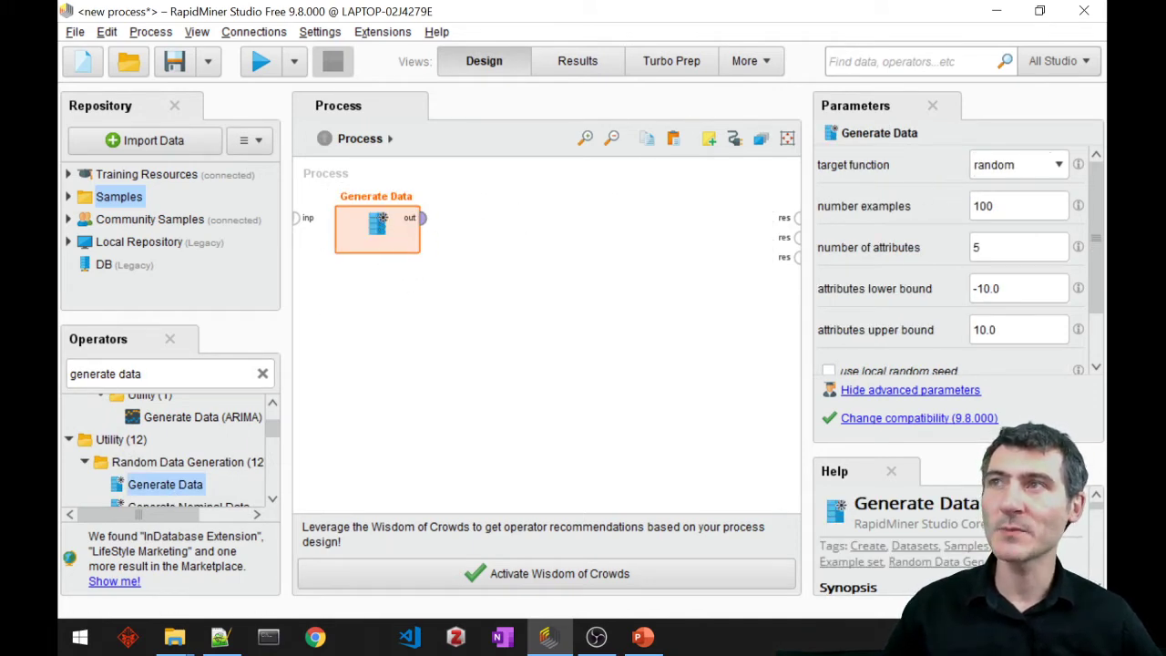
Set the Generate Data target function to three ring clusters
{"action": "left_click", "coordinate": [1059, 165]}
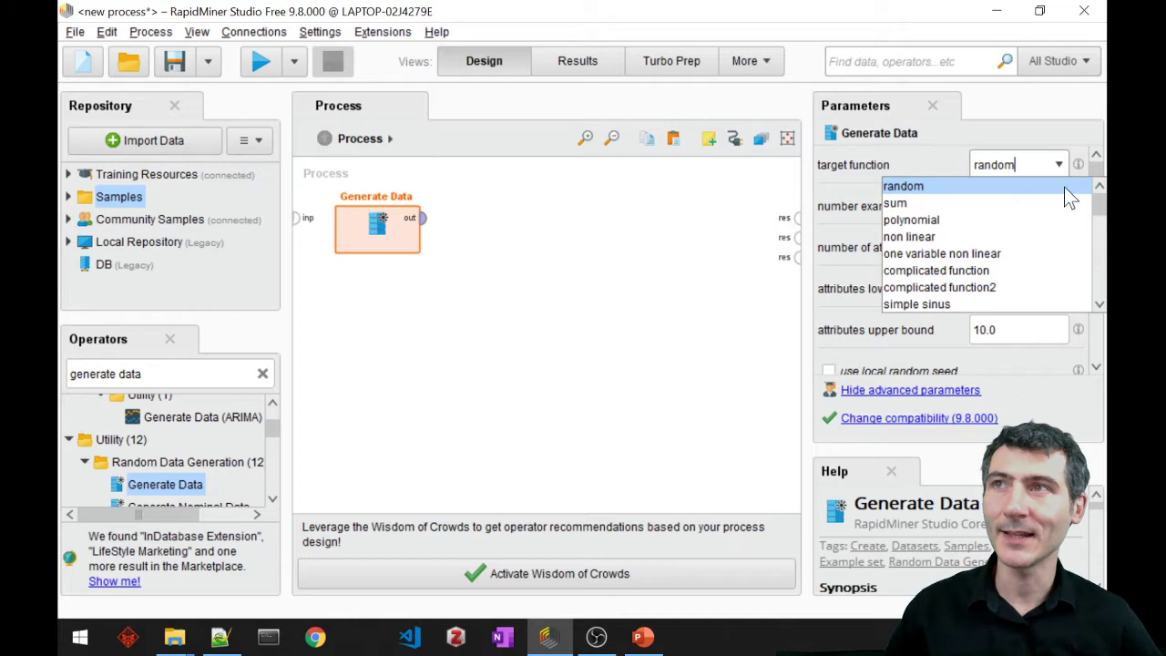
{"action": "left_click_drag", "start_coordinate": [1097, 202], "coordinate": [1103, 290]}
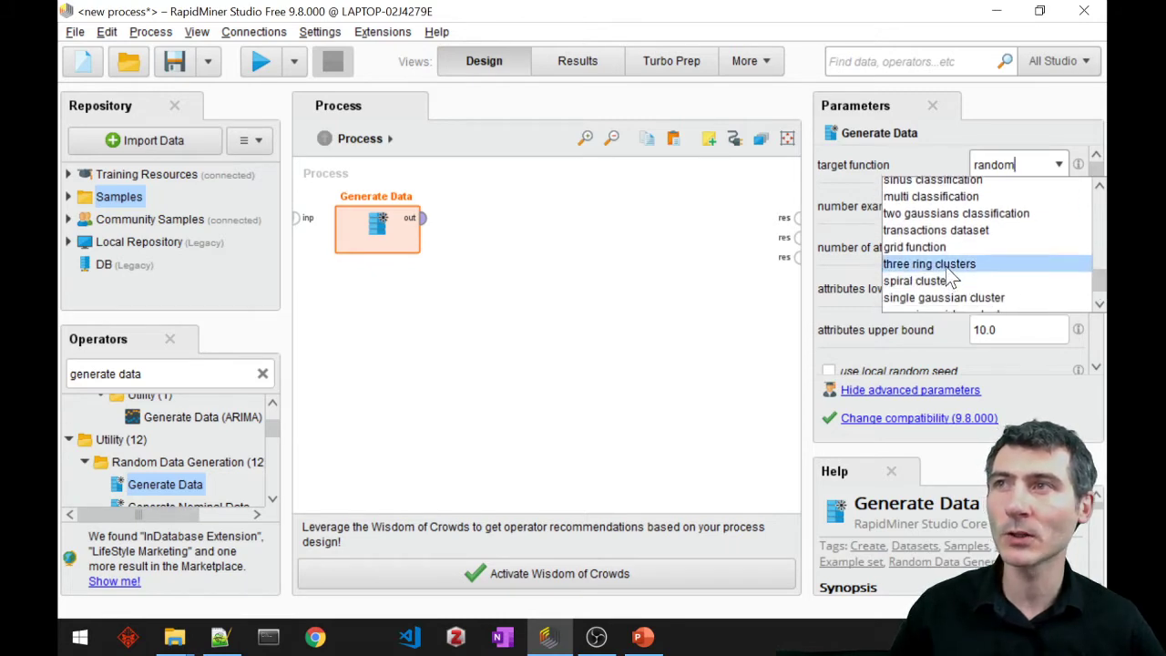
{"action": "left_click", "coordinate": [947, 265]}
Wire Generate Data's out port to res, run, and dismiss the 2-attributes error
{"action": "left_click", "coordinate": [422, 217]}
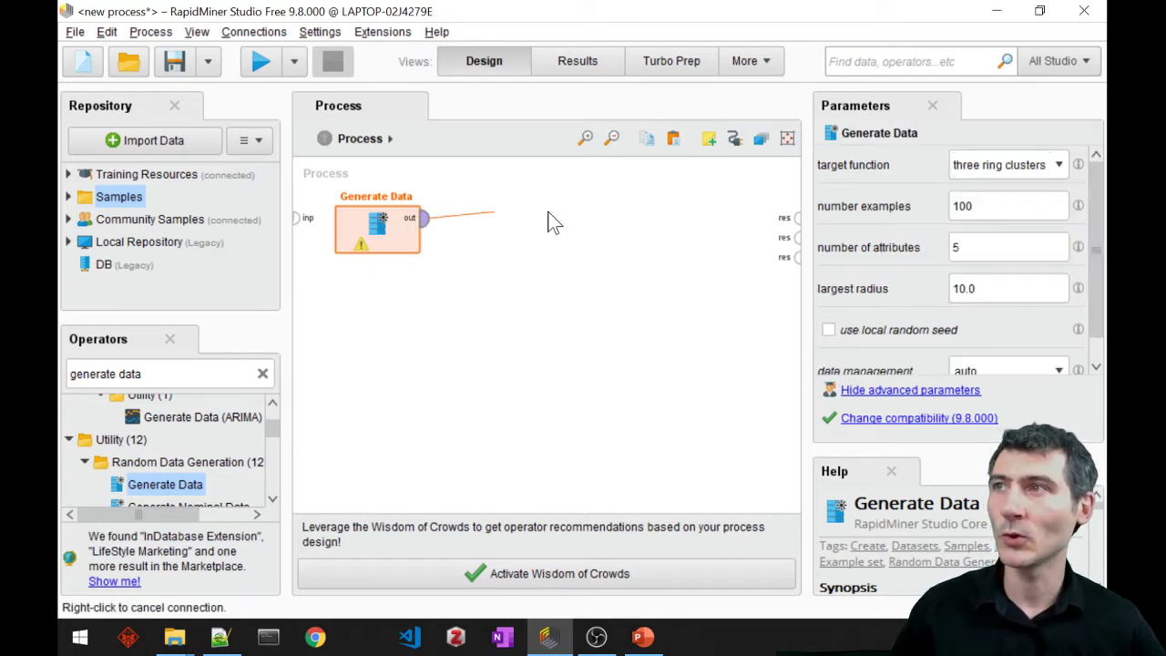
{"action": "left_click", "coordinate": [794, 219]}
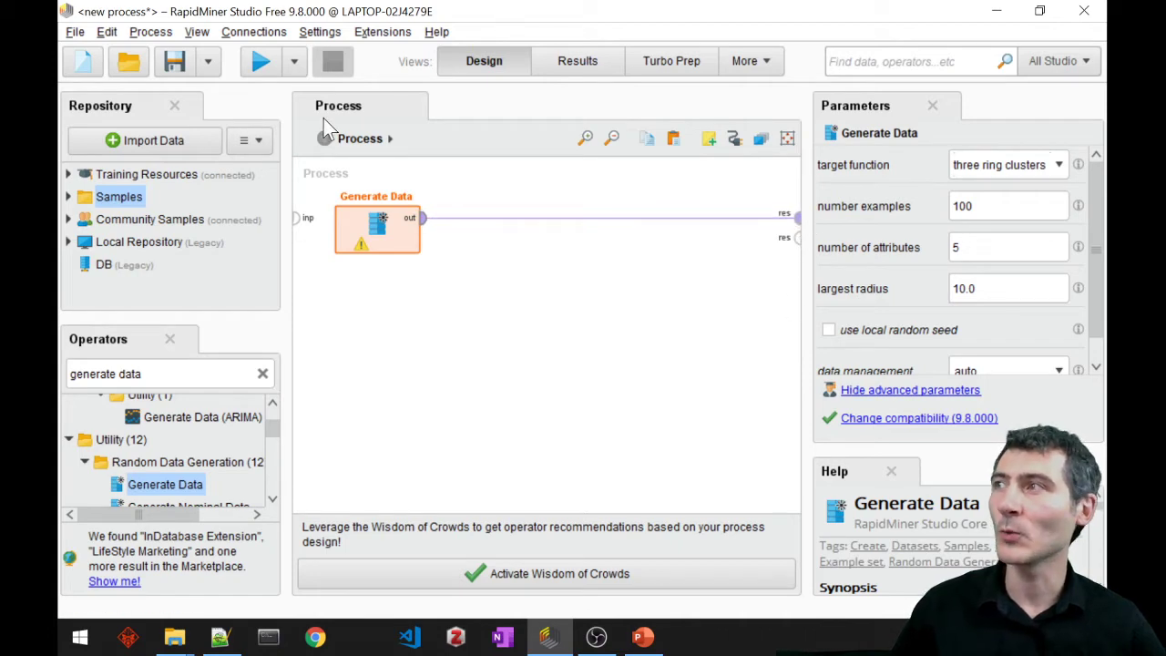
{"action": "left_click", "coordinate": [257, 73]}
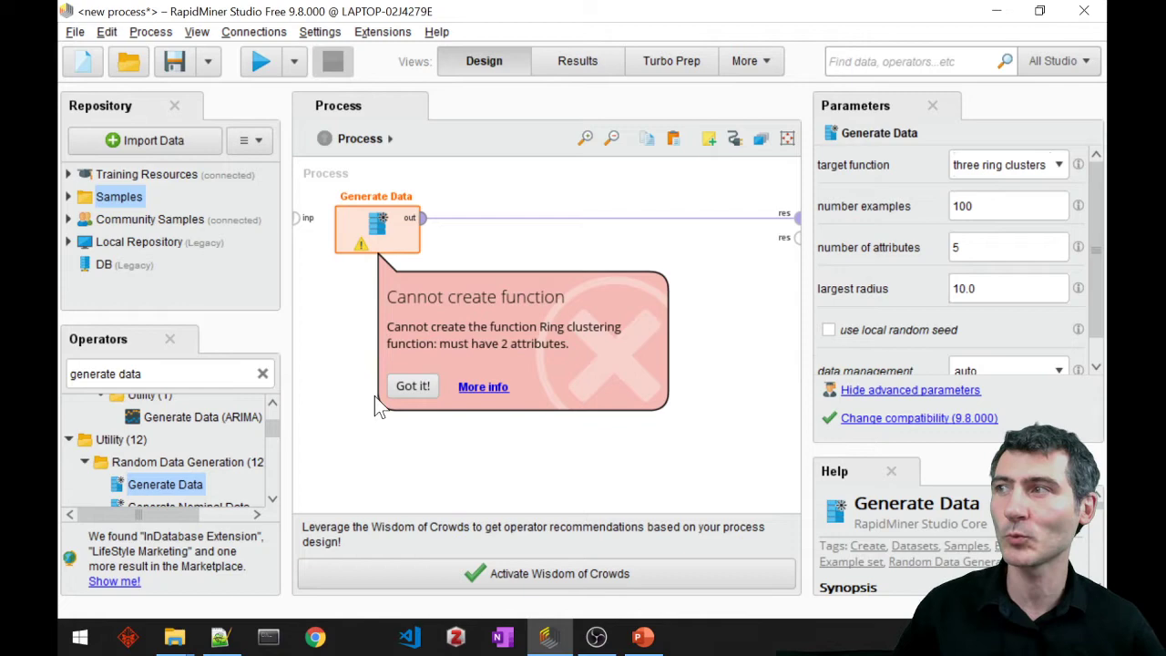
{"action": "left_click", "coordinate": [413, 386]}
Set number of attributes to 2, rerun, and view the rings as a scatter plot
{"action": "double_click", "coordinate": [952, 249]}
{"action": "type", "text": "2"}
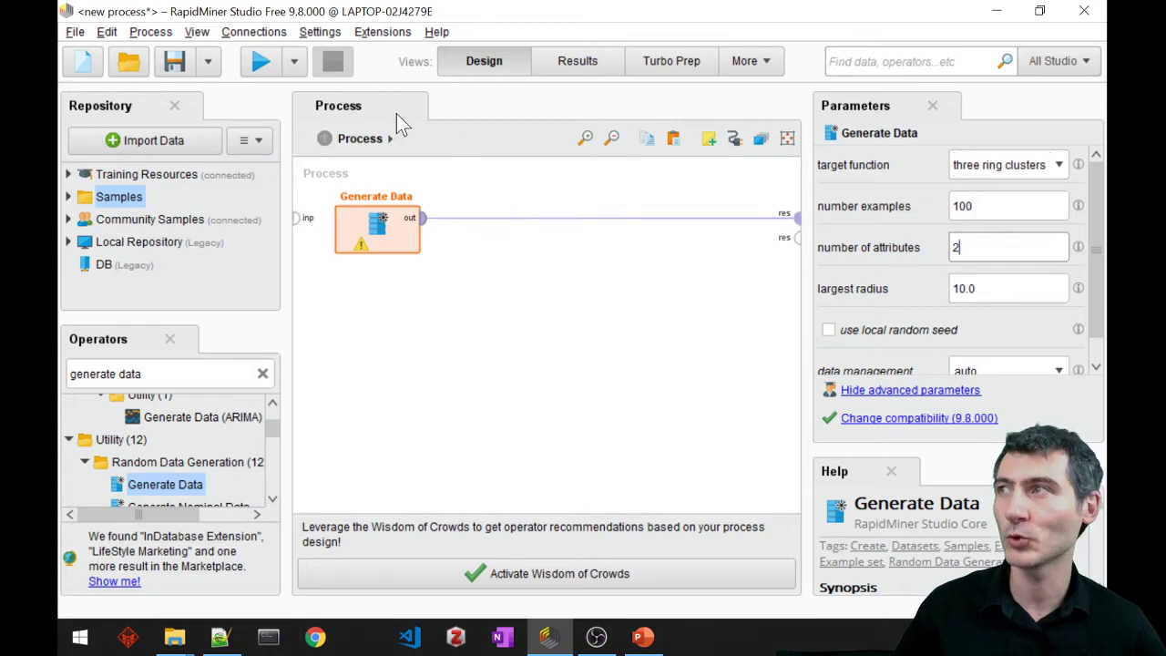
{"action": "left_click", "coordinate": [260, 61]}
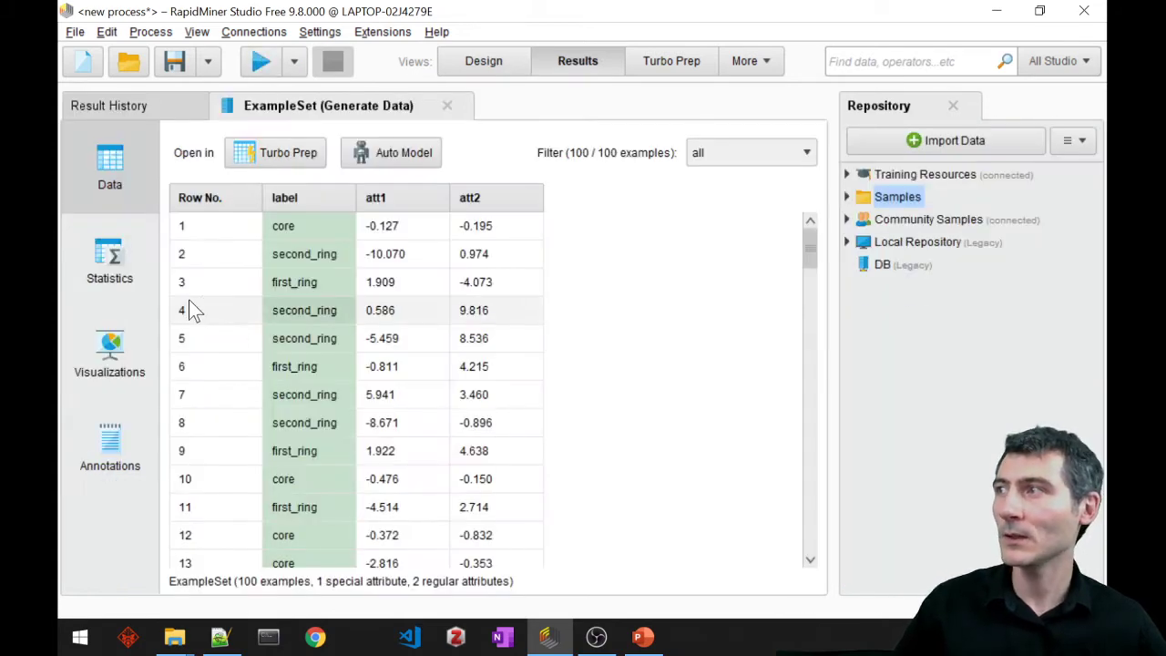
{"action": "left_click", "coordinate": [125, 344]}
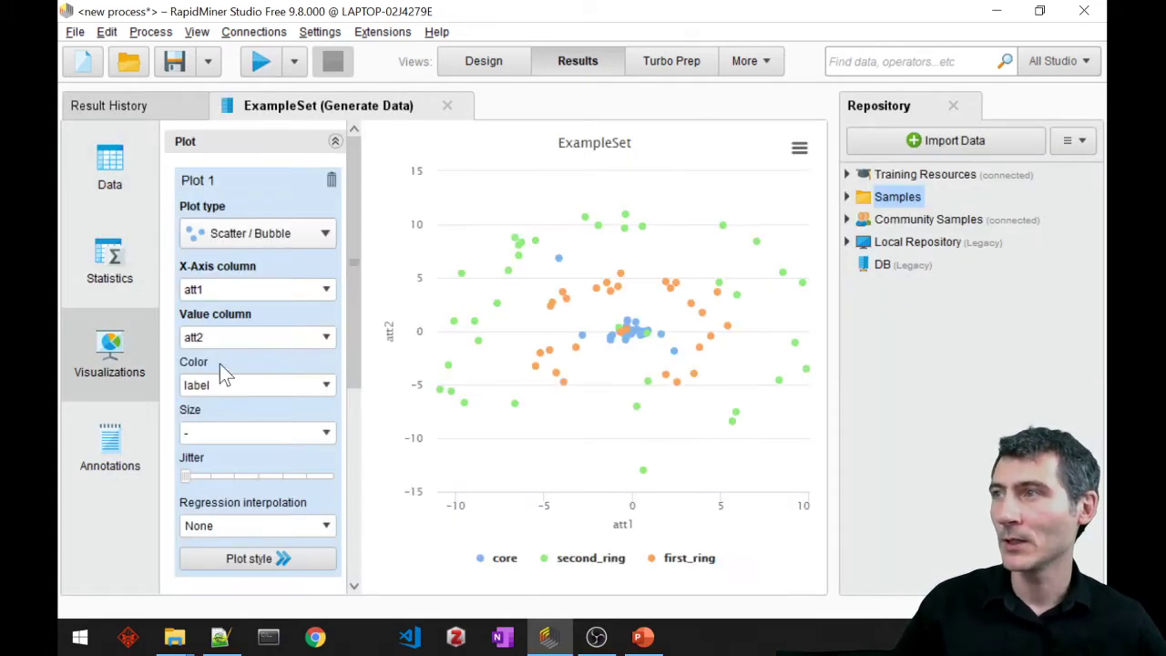
{"action": "mouse_move", "coordinate": [526, 401]}
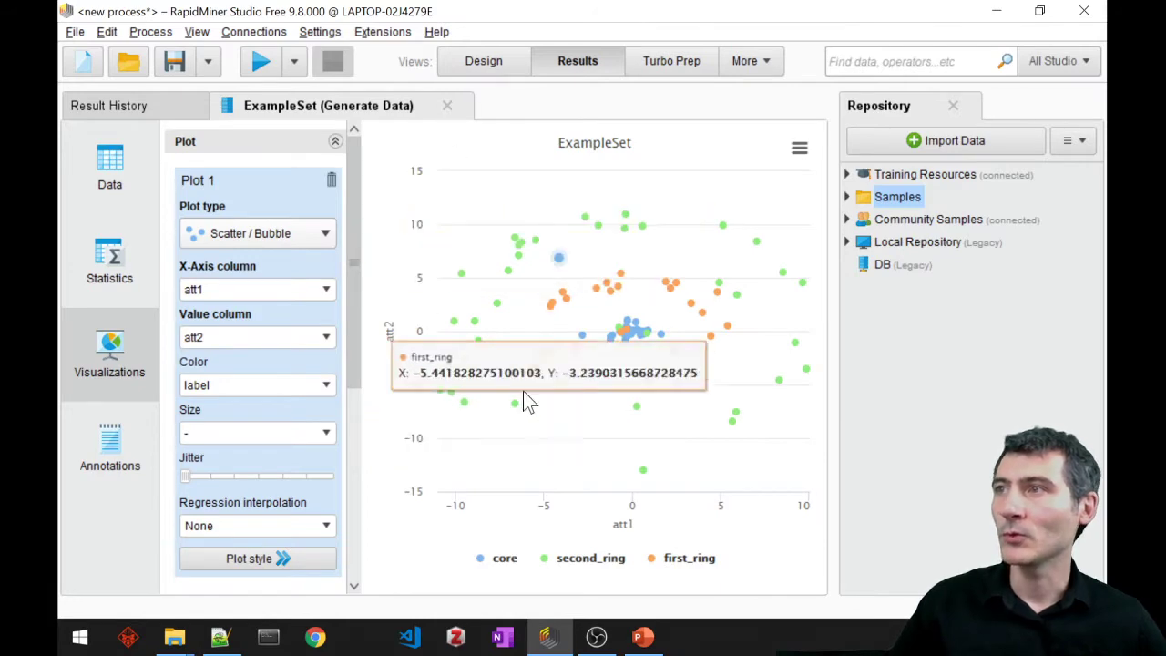
Set Generate Data to 1000 examples with largest radius 20.0
{"action": "left_click", "coordinate": [485, 72]}
{"action": "left_click", "coordinate": [973, 206]}
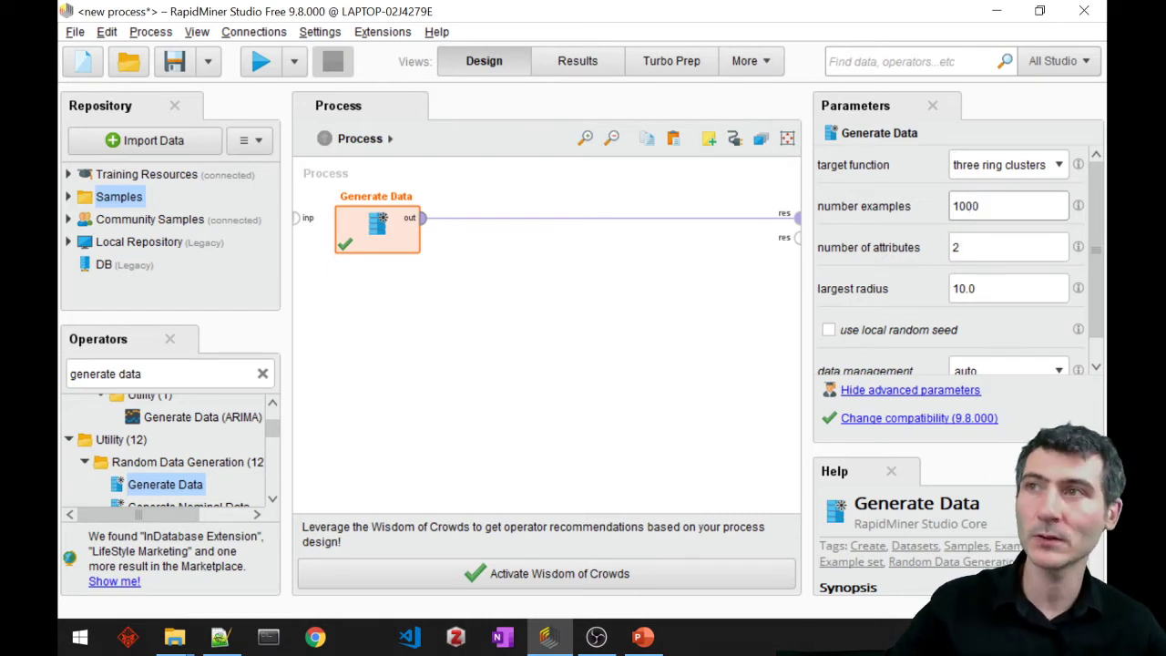
{"action": "left_click", "coordinate": [967, 288]}
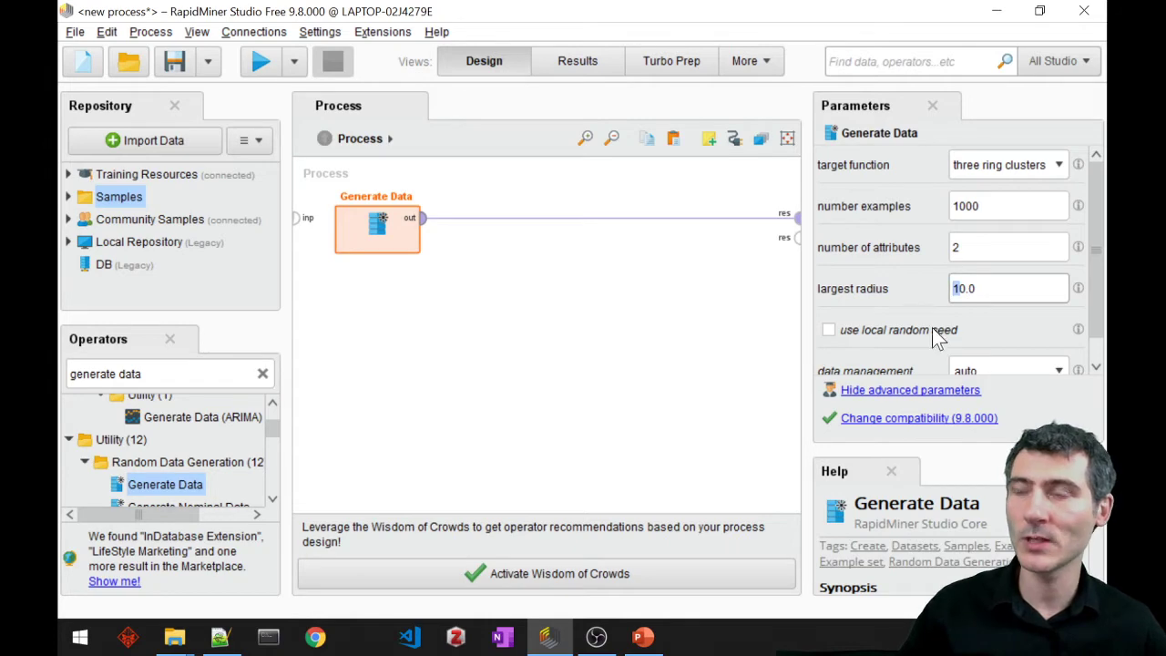
{"action": "key", "text": "BackSpace"}
{"action": "type", "text": "2"}
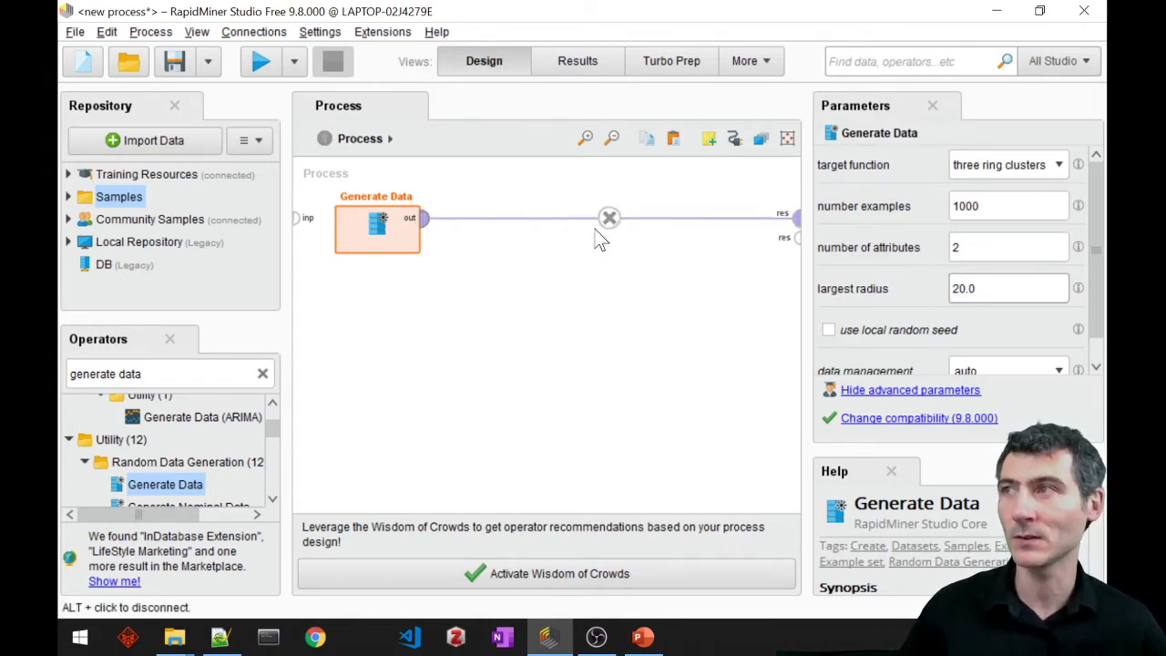
Rerun and check the denser three-ring scatter plot, then return to Design
{"action": "left_click", "coordinate": [266, 71]}
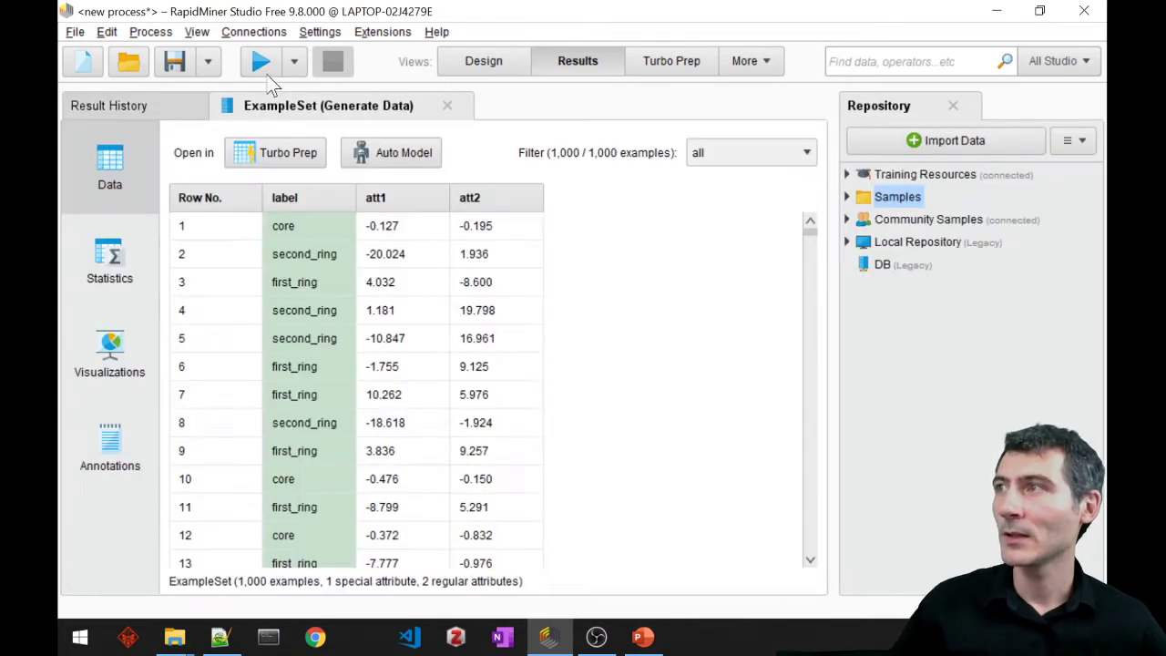
{"action": "left_click", "coordinate": [110, 343]}
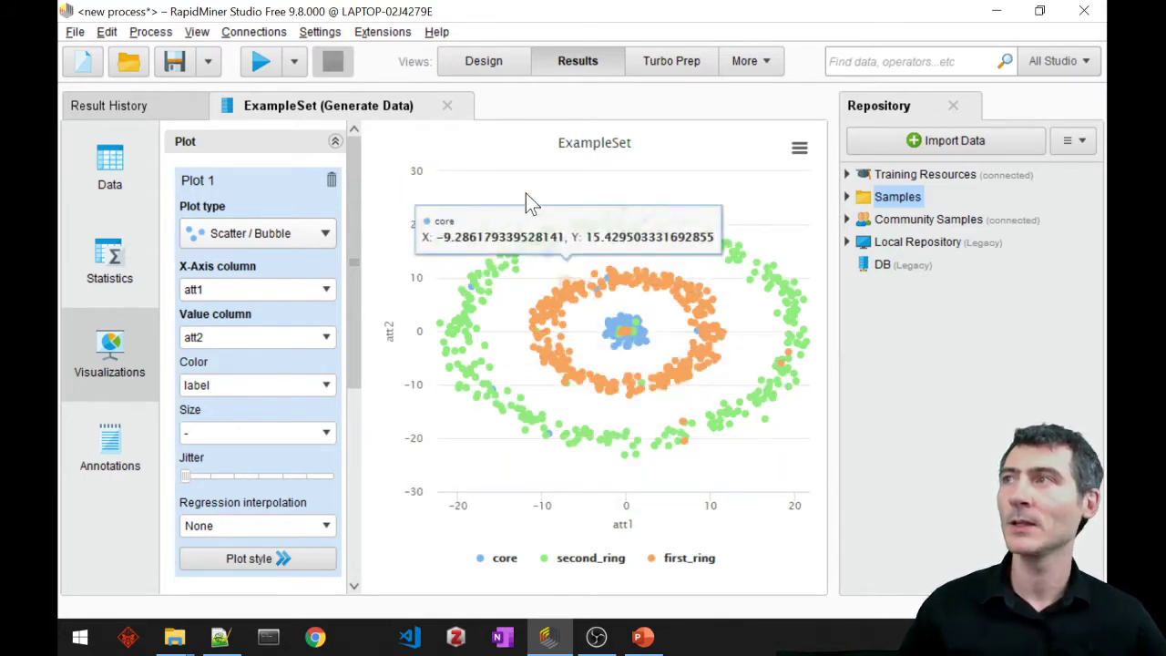
{"action": "left_click", "coordinate": [490, 67]}
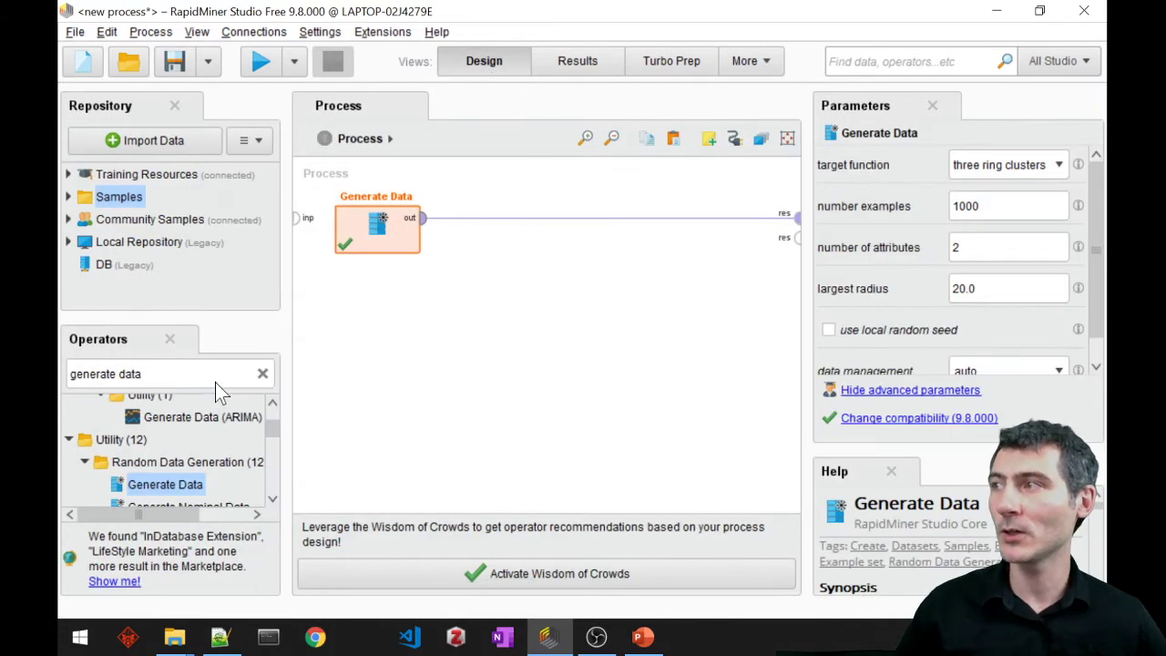
Insert DBSCAN Clustering on the wire between Generate Data and res, then run the process
{"action": "left_click", "coordinate": [215, 381]}
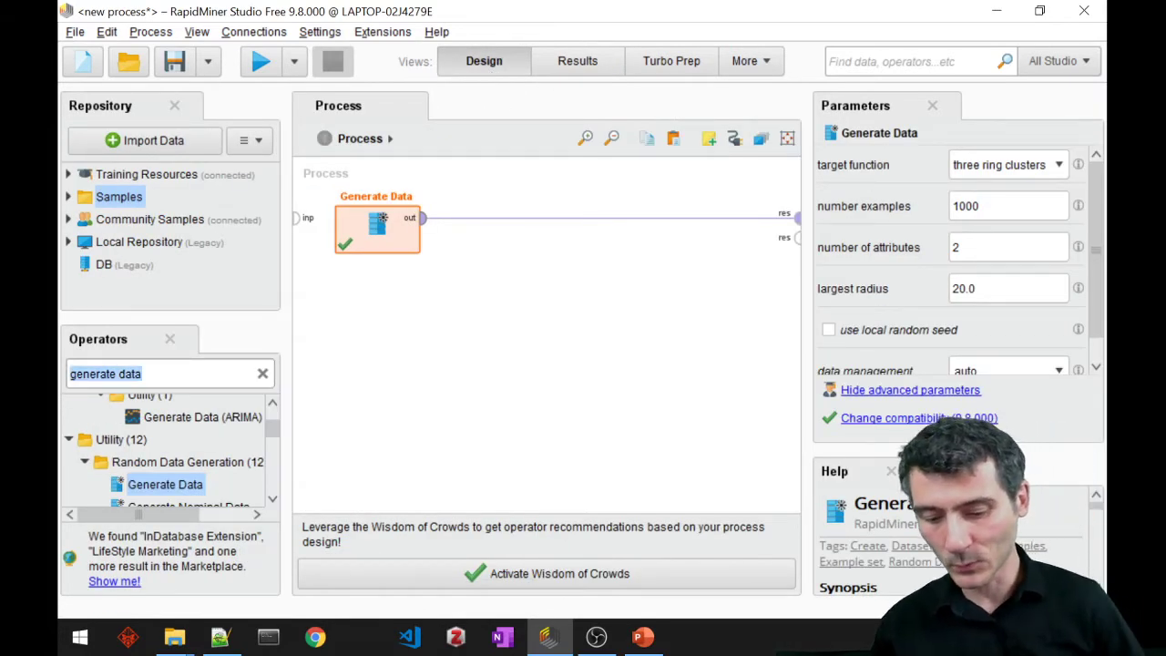
{"action": "type", "text": "dbscan"}
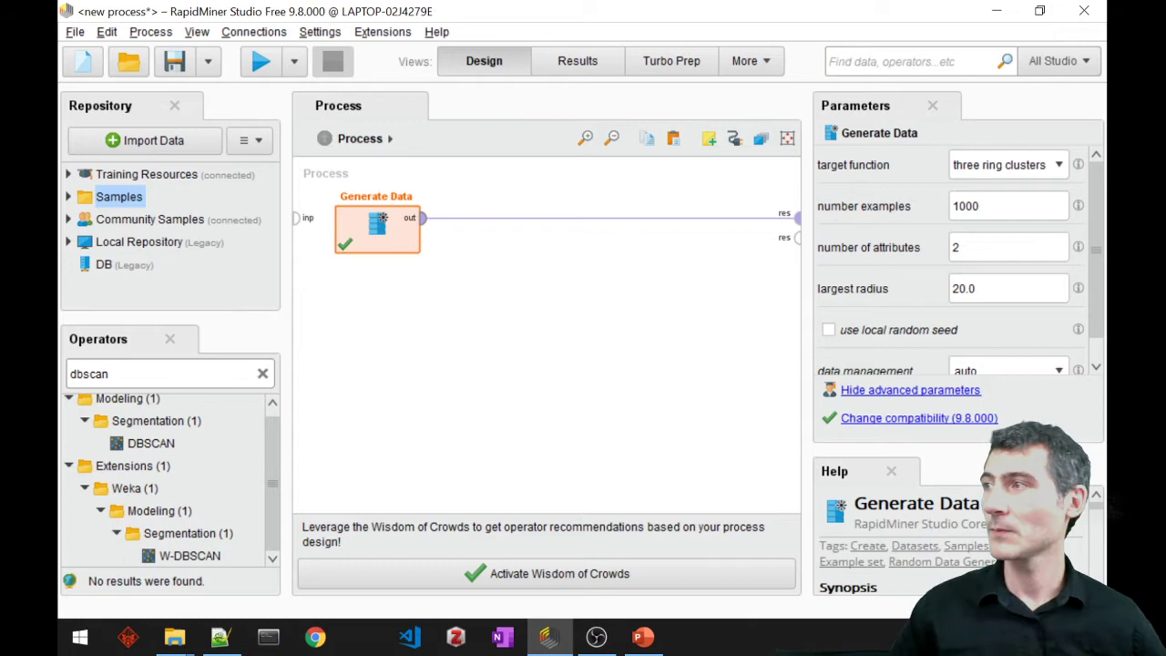
{"action": "left_click_drag", "start_coordinate": [146, 443], "coordinate": [627, 247]}
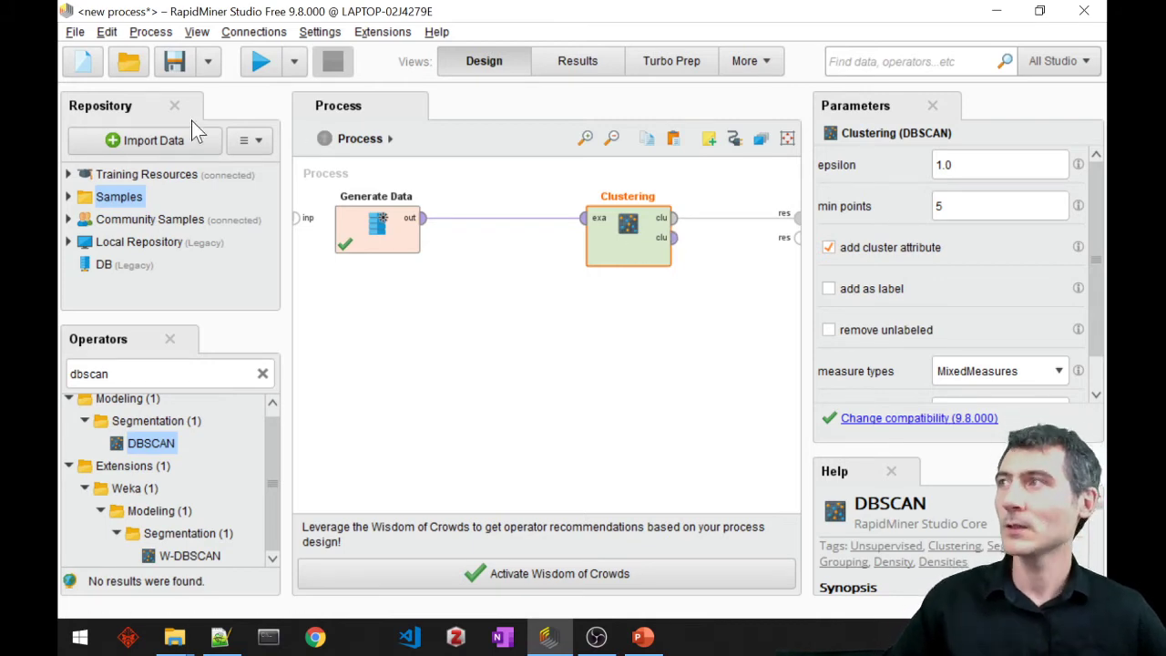
{"action": "left_click", "coordinate": [247, 65]}
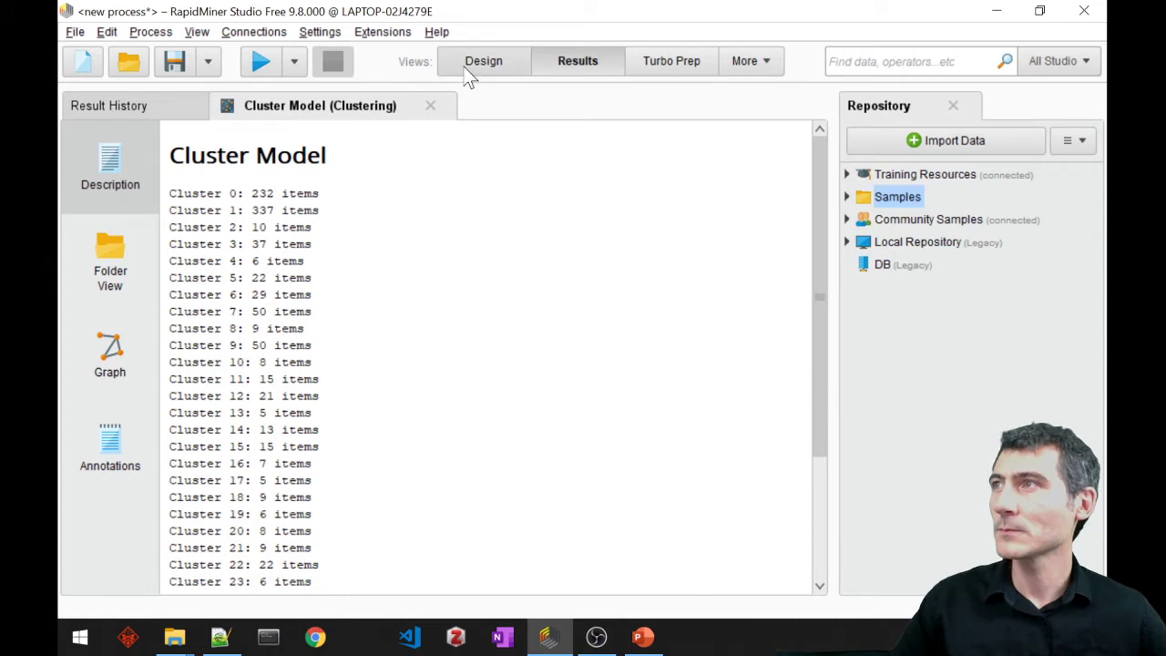
Connect Clustering's second clu port to res, rerun, and plot the 33 mixed clusters
{"action": "left_click", "coordinate": [487, 63]}
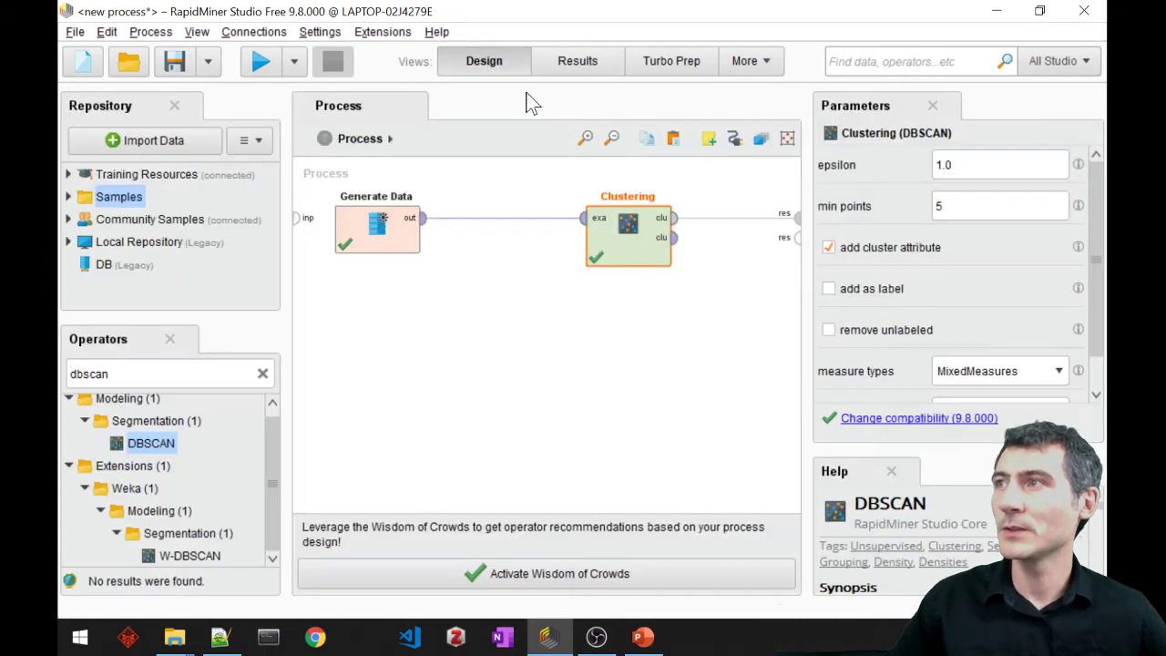
{"action": "left_click", "coordinate": [673, 238]}
{"action": "left_click", "coordinate": [797, 237]}
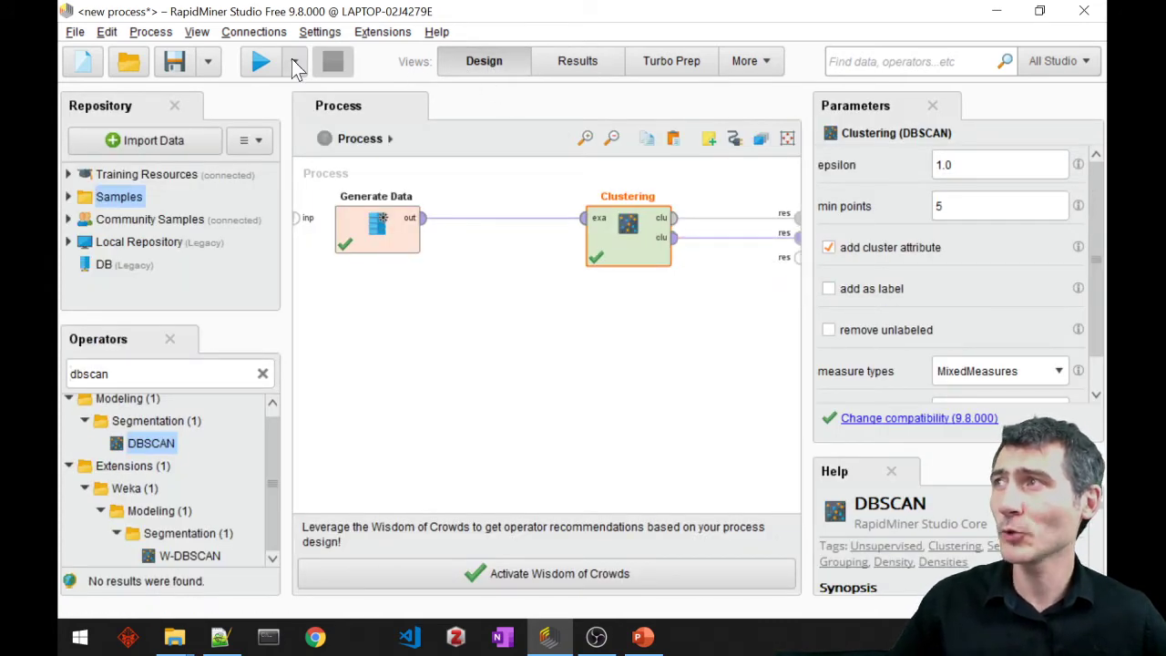
{"action": "left_click", "coordinate": [260, 61]}
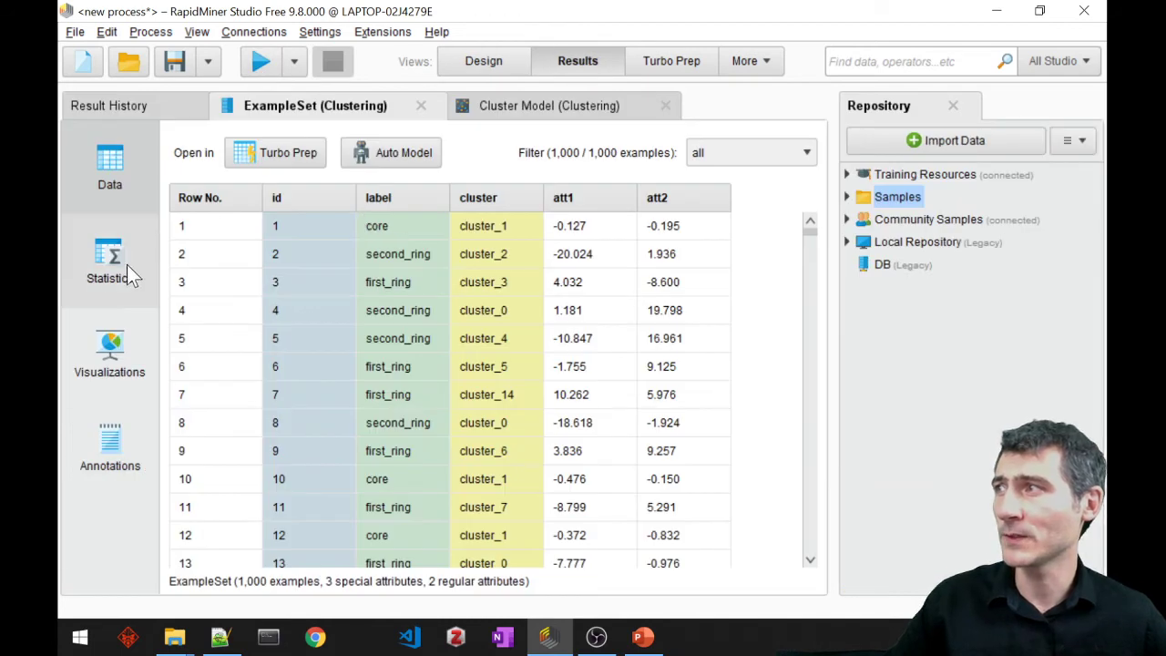
{"action": "left_click", "coordinate": [110, 351]}
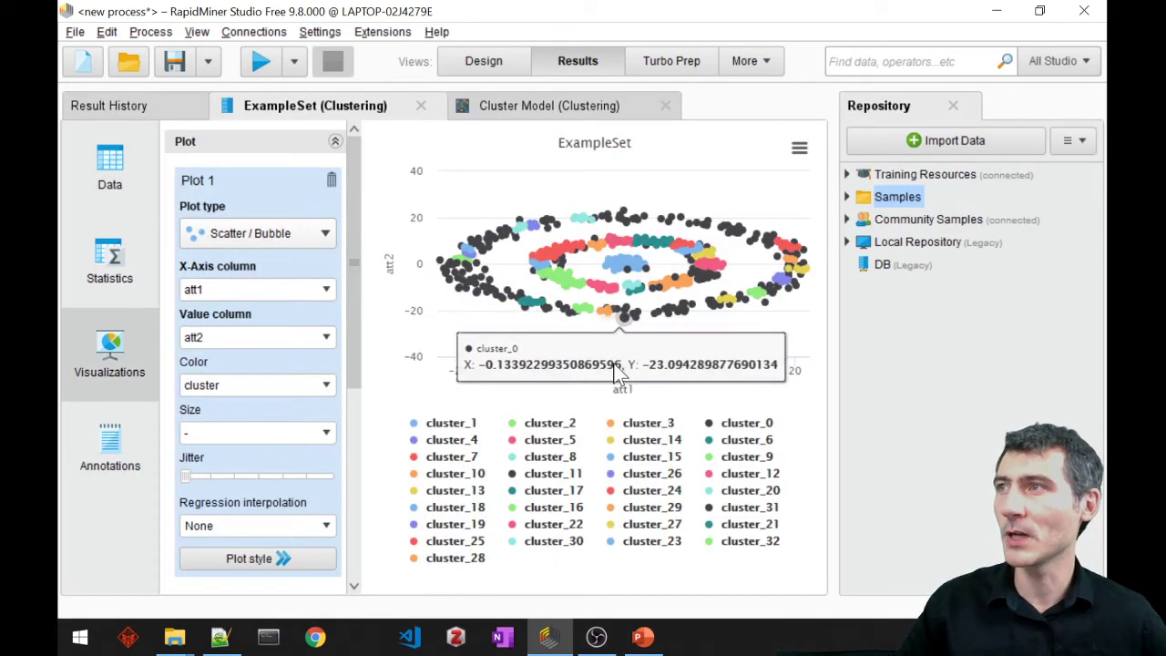
{"action": "mouse_move", "coordinate": [538, 303]}
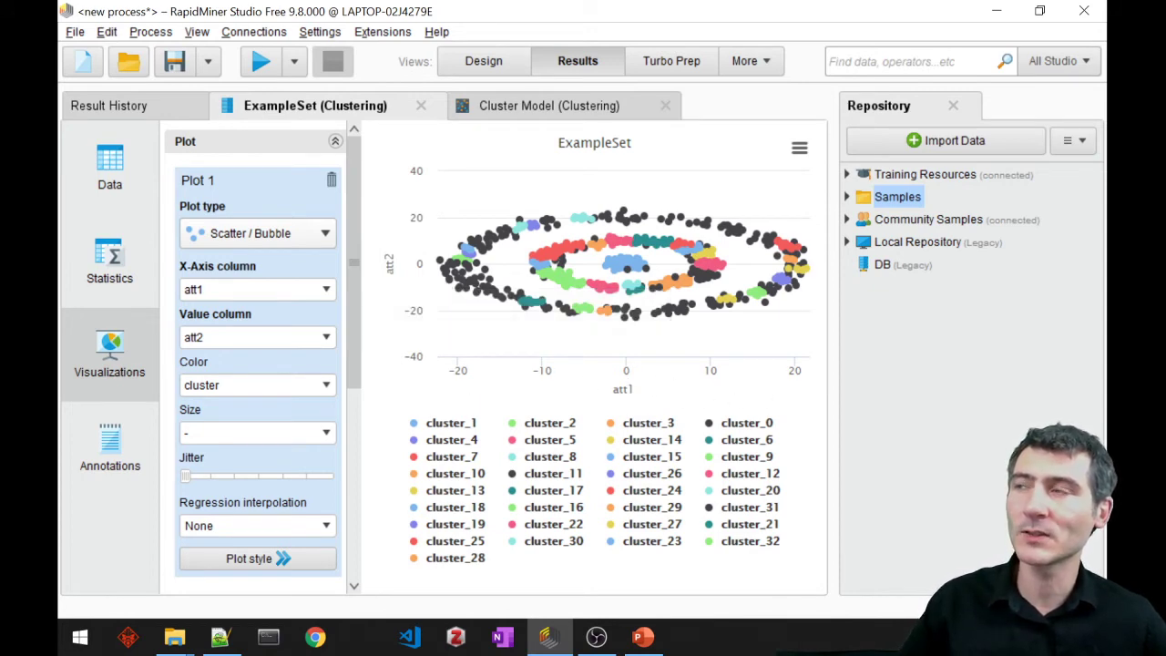
Insert a Normalize operator between Generate Data and Clustering
{"action": "left_click", "coordinate": [486, 65]}
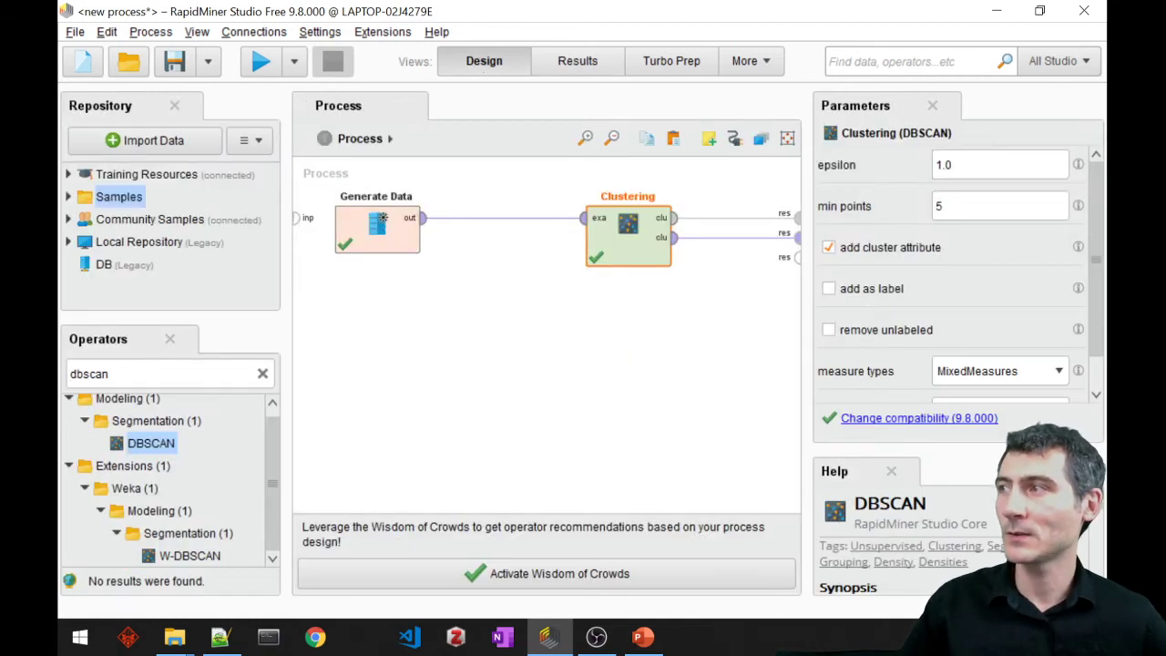
{"action": "key", "text": "ctrl+f"}
{"action": "type", "text": "nor"}
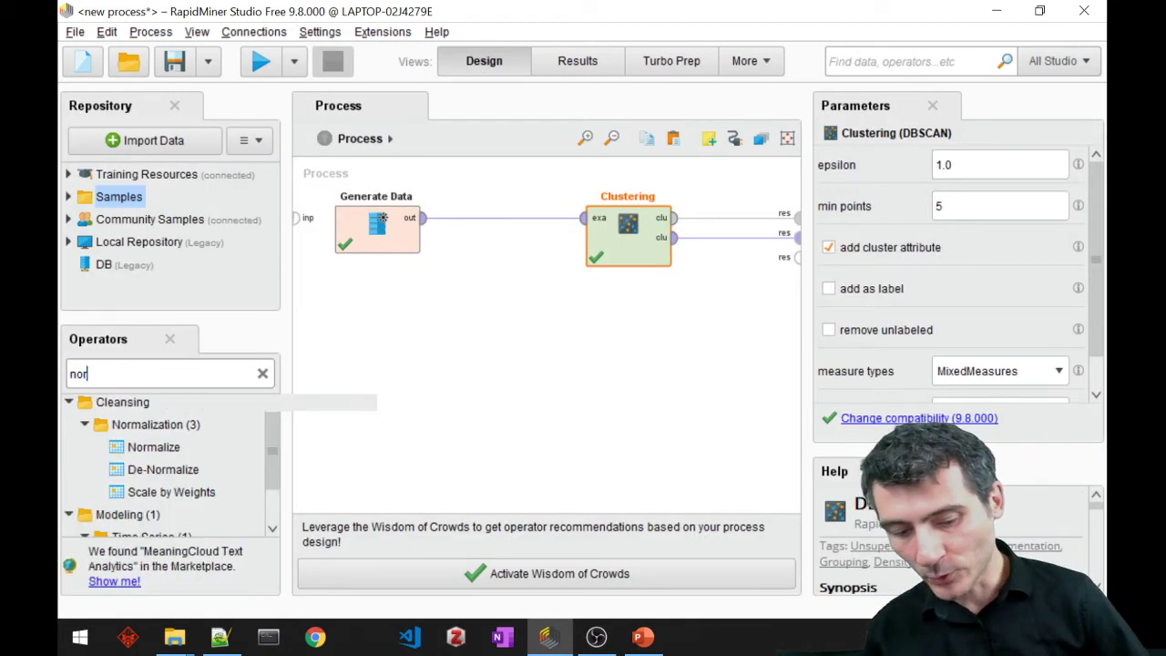
{"action": "type", "text": "malize"}
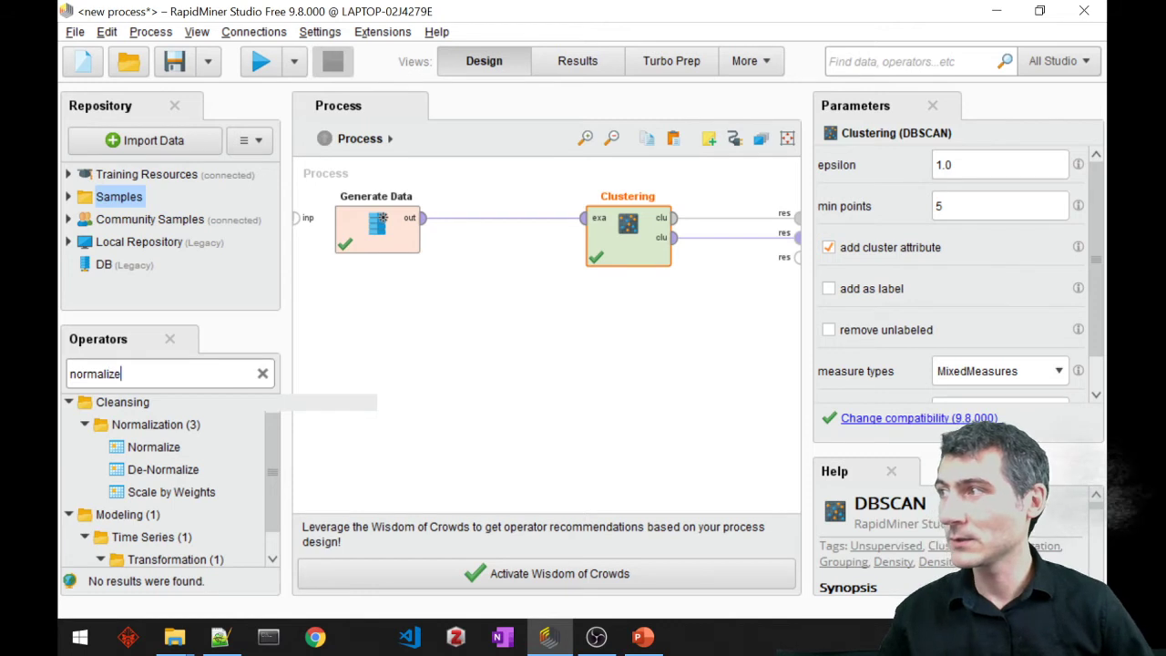
{"action": "left_click_drag", "start_coordinate": [153, 447], "coordinate": [494, 228]}
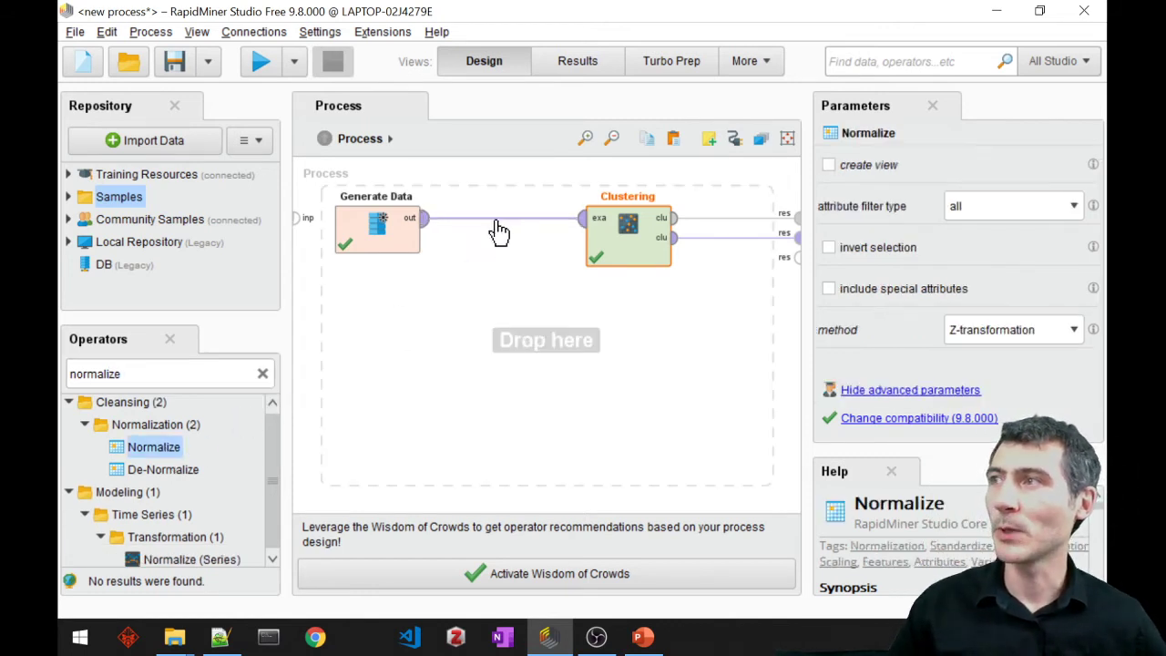
Set Normalize to range transformation and confirm min 0.0 and max 1.0
{"action": "left_click", "coordinate": [1055, 334]}
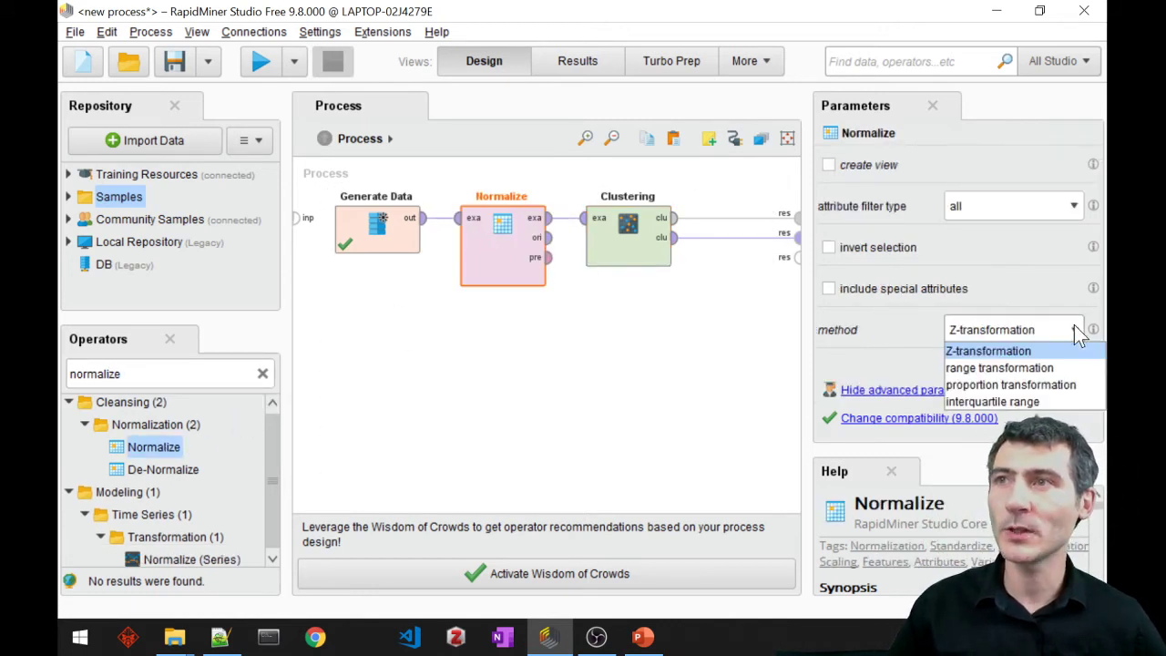
{"action": "left_click", "coordinate": [1013, 369]}
{"action": "scroll", "coordinate": [934, 275], "scroll_direction": "down", "scroll_amount": 2}
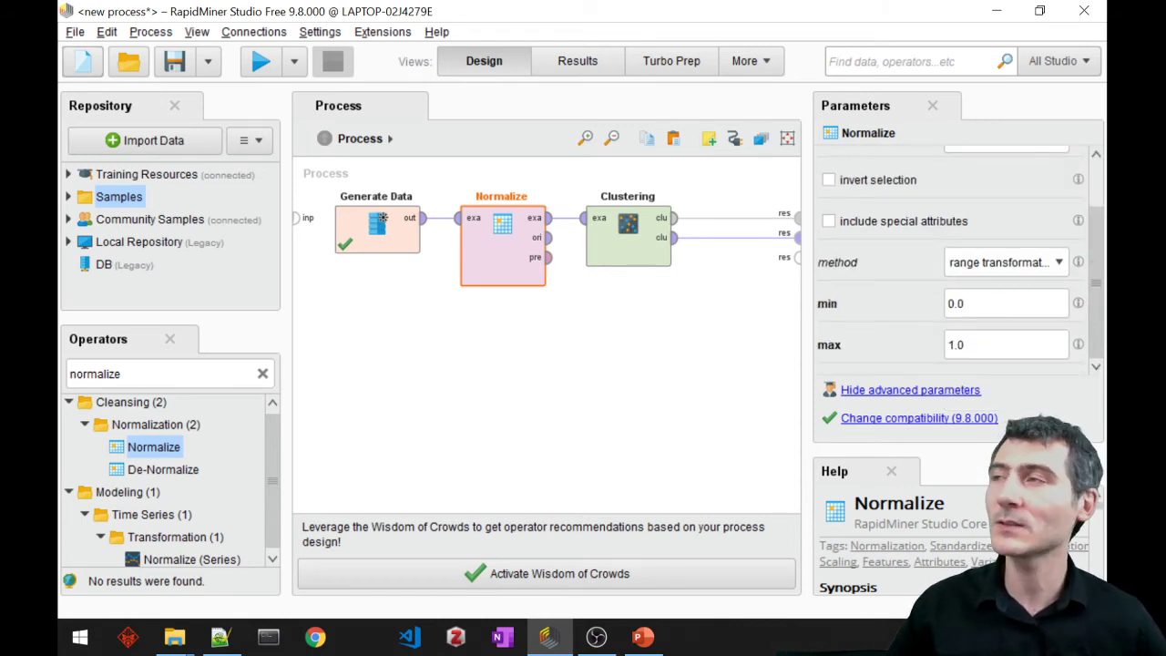
{"action": "left_click", "coordinate": [964, 303]}
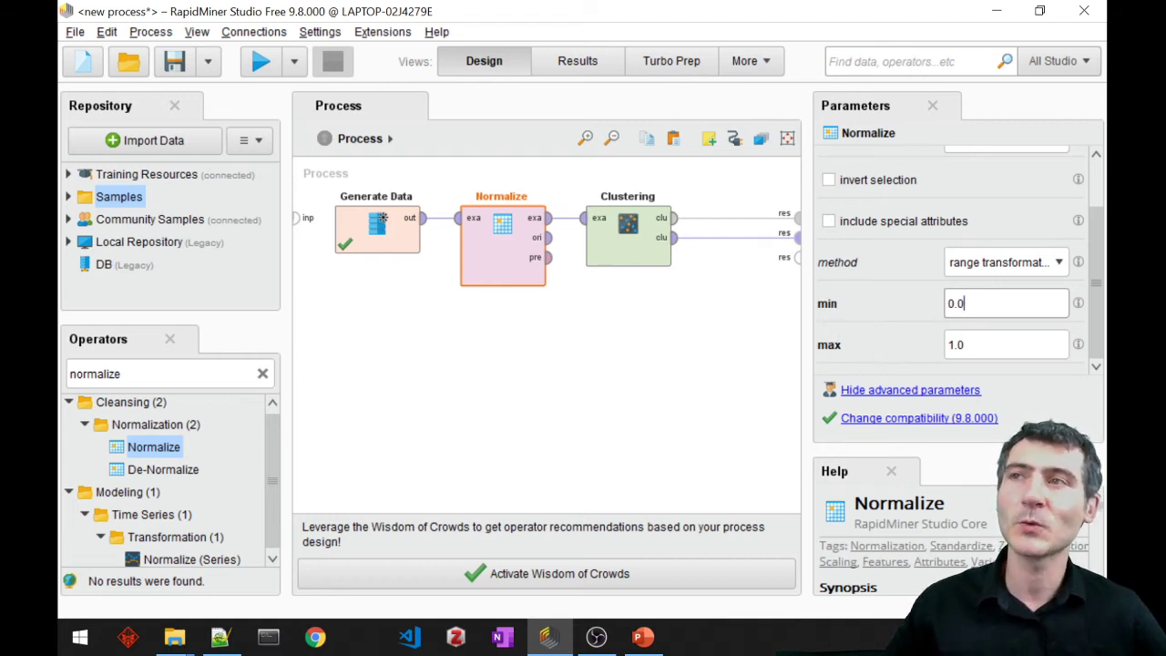
Check DBSCAN epsilon 1.0, run on normalized data, and see every point in cluster_1
{"action": "left_click", "coordinate": [612, 238]}
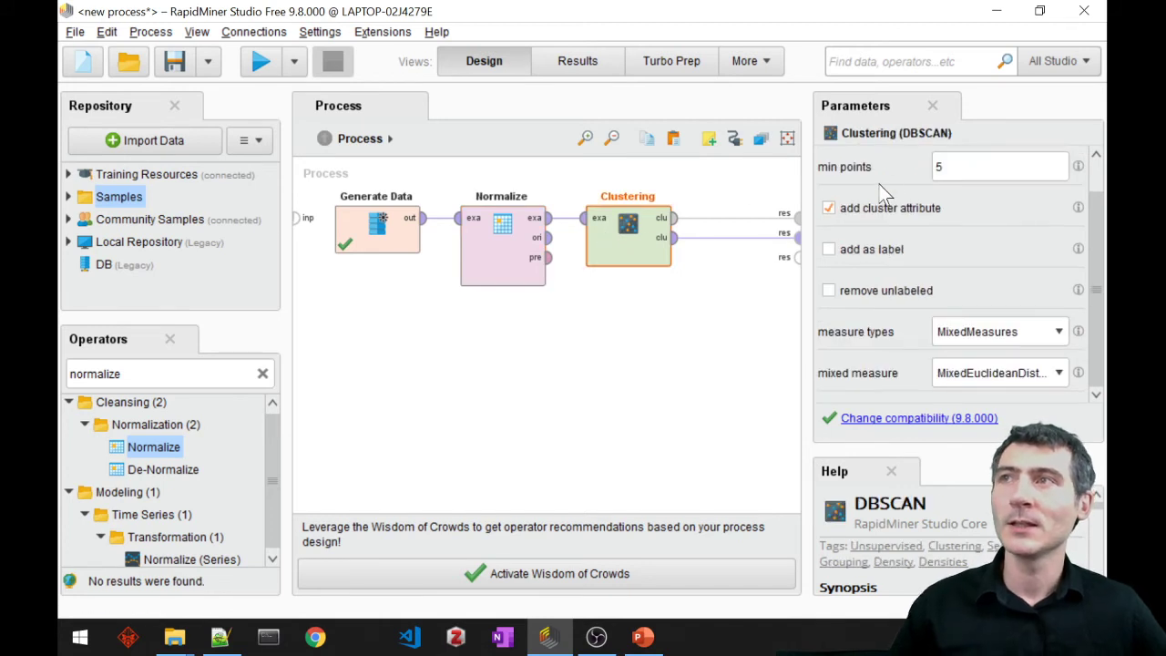
{"action": "scroll", "coordinate": [902, 214], "scroll_direction": "up", "scroll_amount": 1}
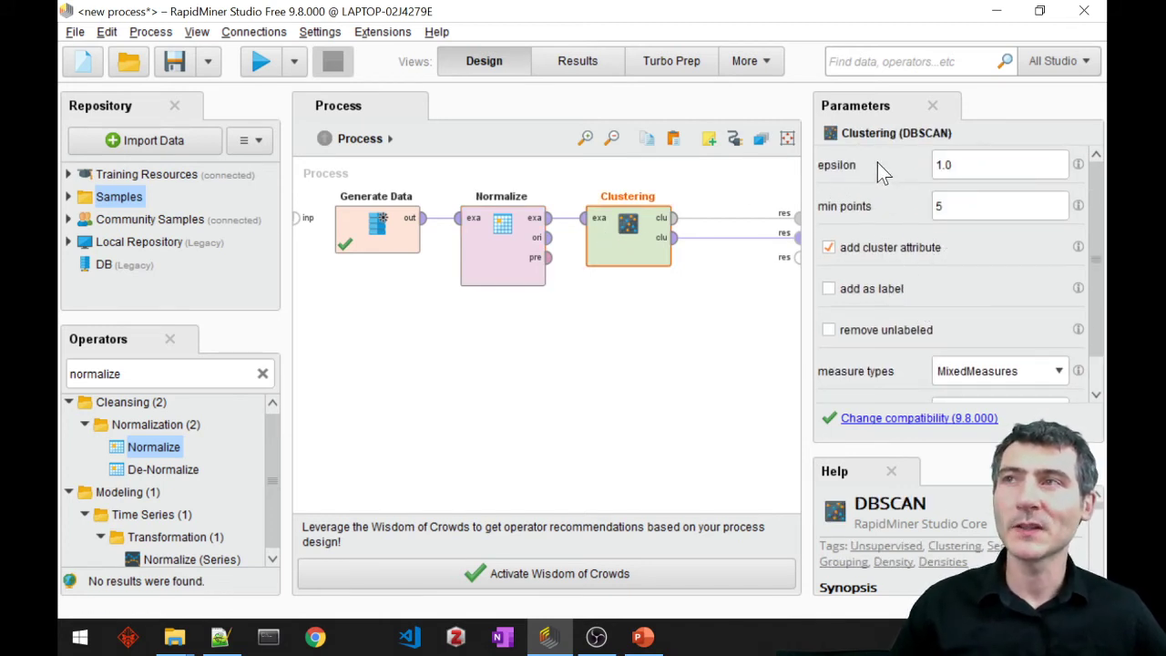
{"action": "left_click", "coordinate": [948, 165]}
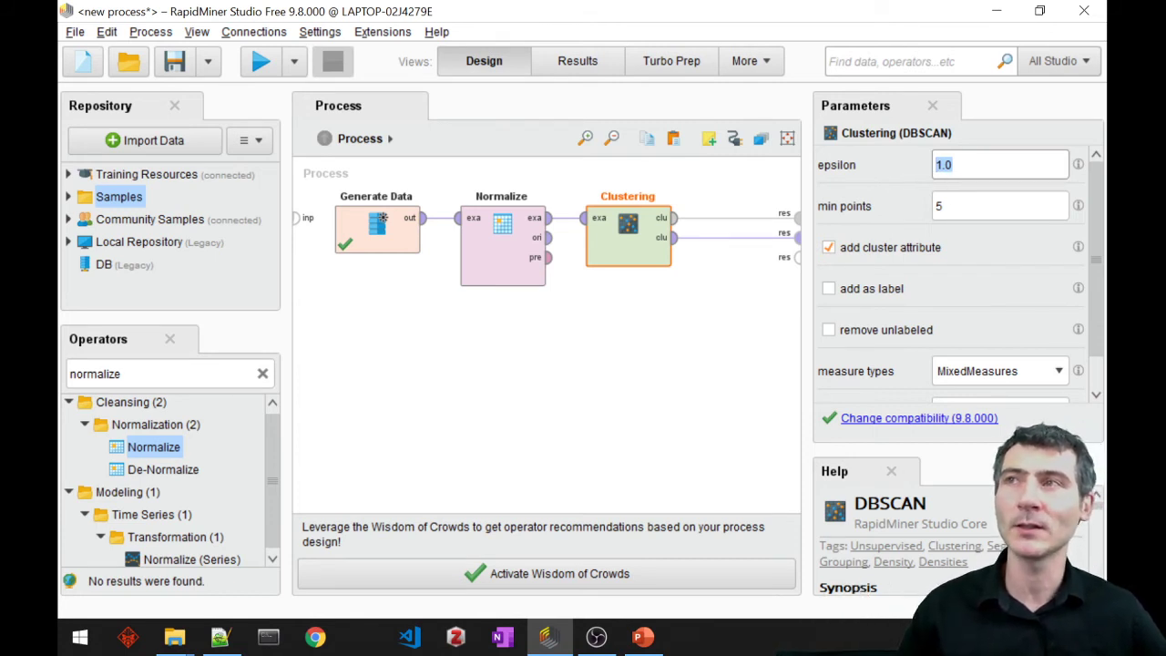
{"action": "left_click", "coordinate": [260, 64]}
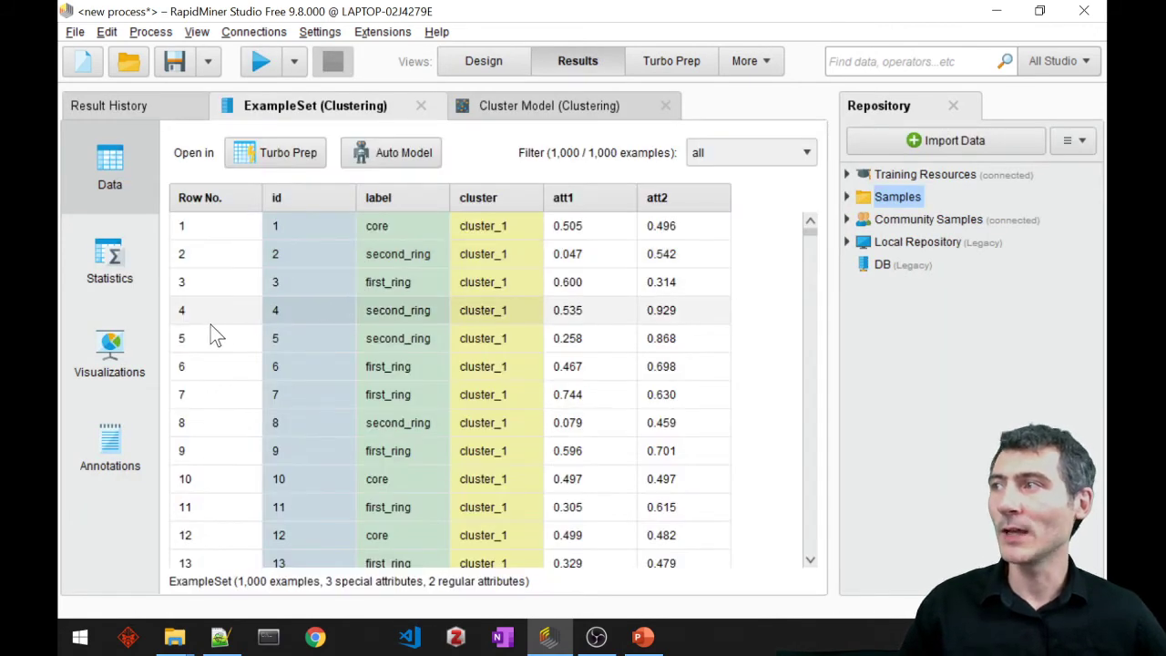
{"action": "left_click", "coordinate": [130, 353]}
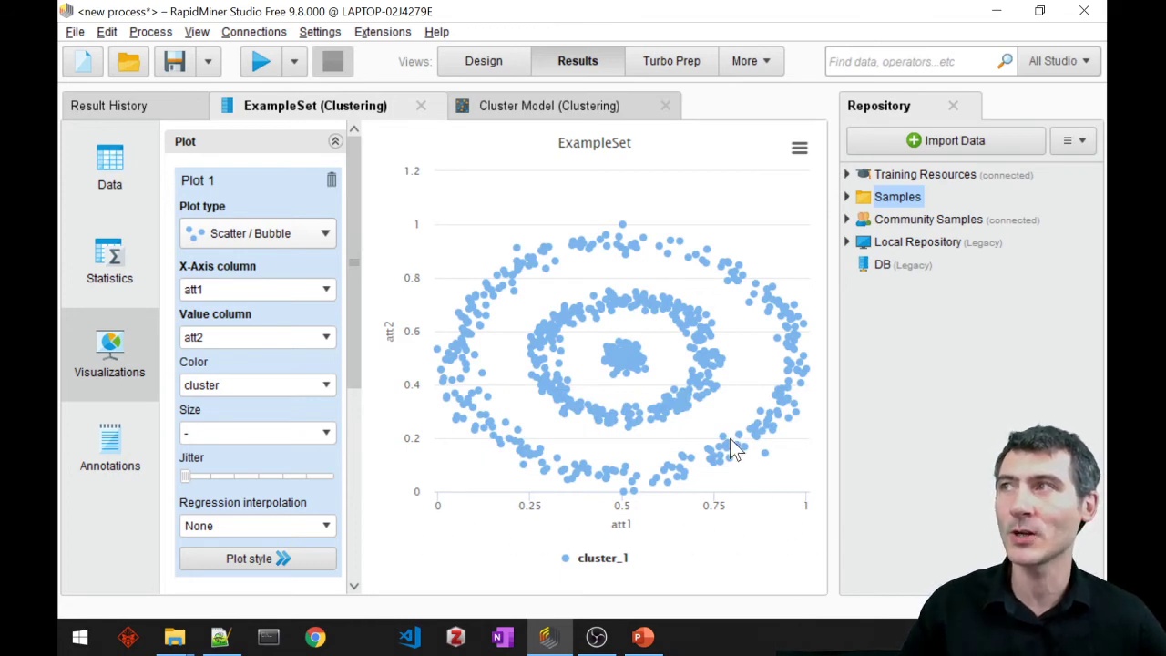
{"action": "left_click", "coordinate": [483, 61]}
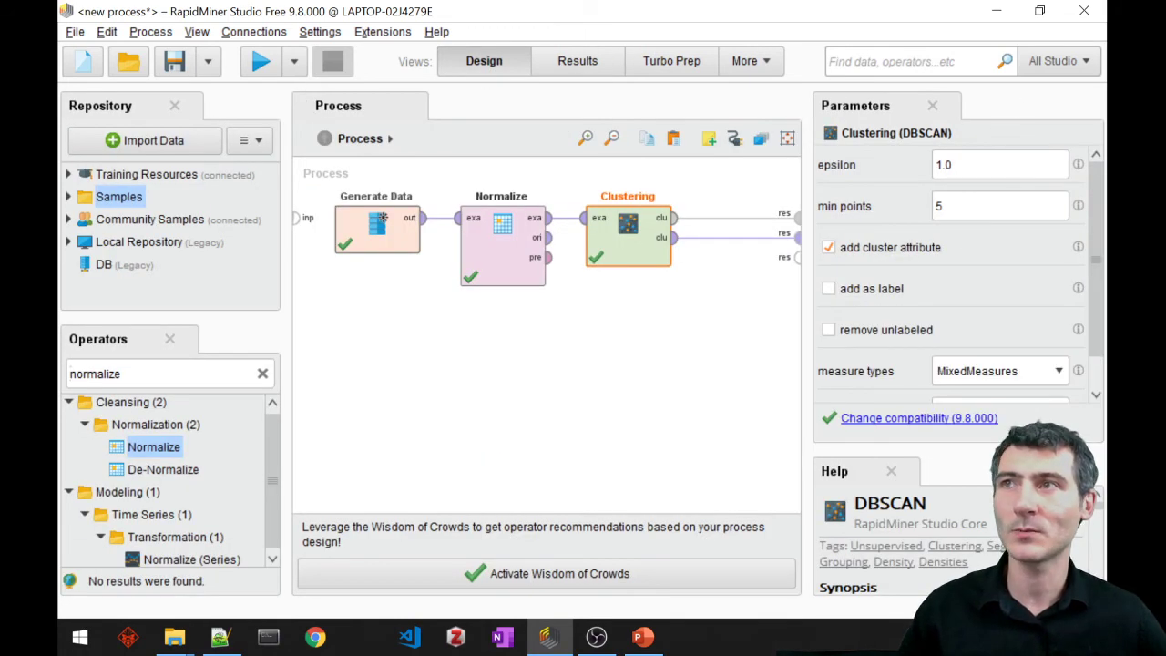
Change DBSCAN epsilon to 0.2, rerun, and view the still single-cluster scatter plot
{"action": "left_click", "coordinate": [983, 164]}
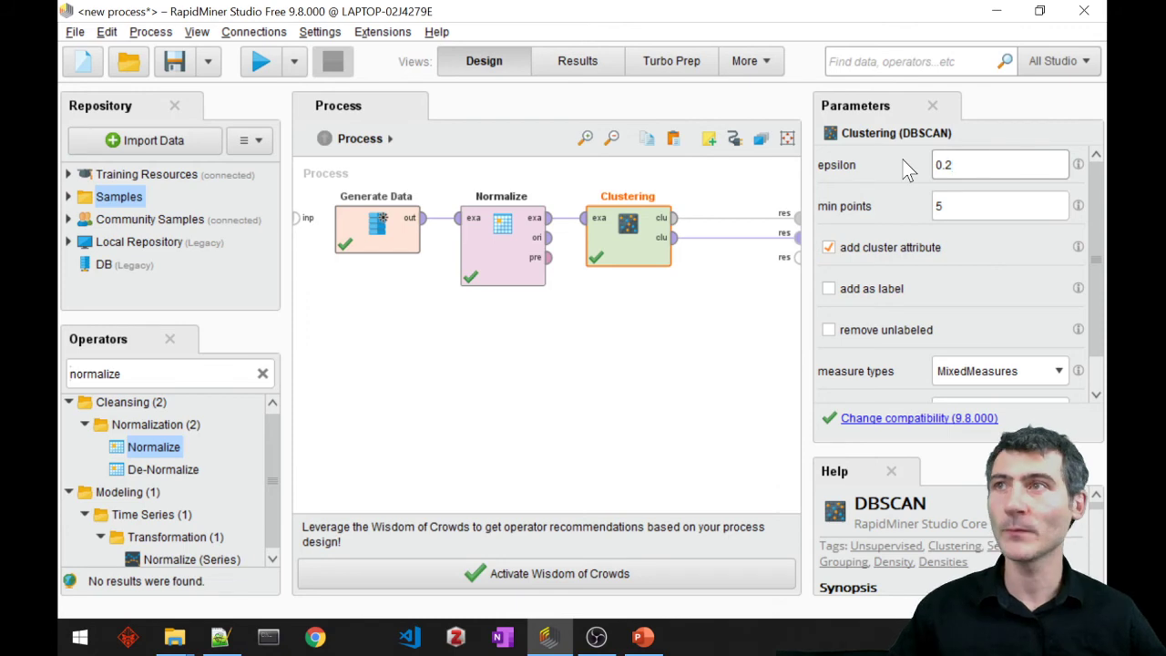
{"action": "left_click", "coordinate": [260, 61]}
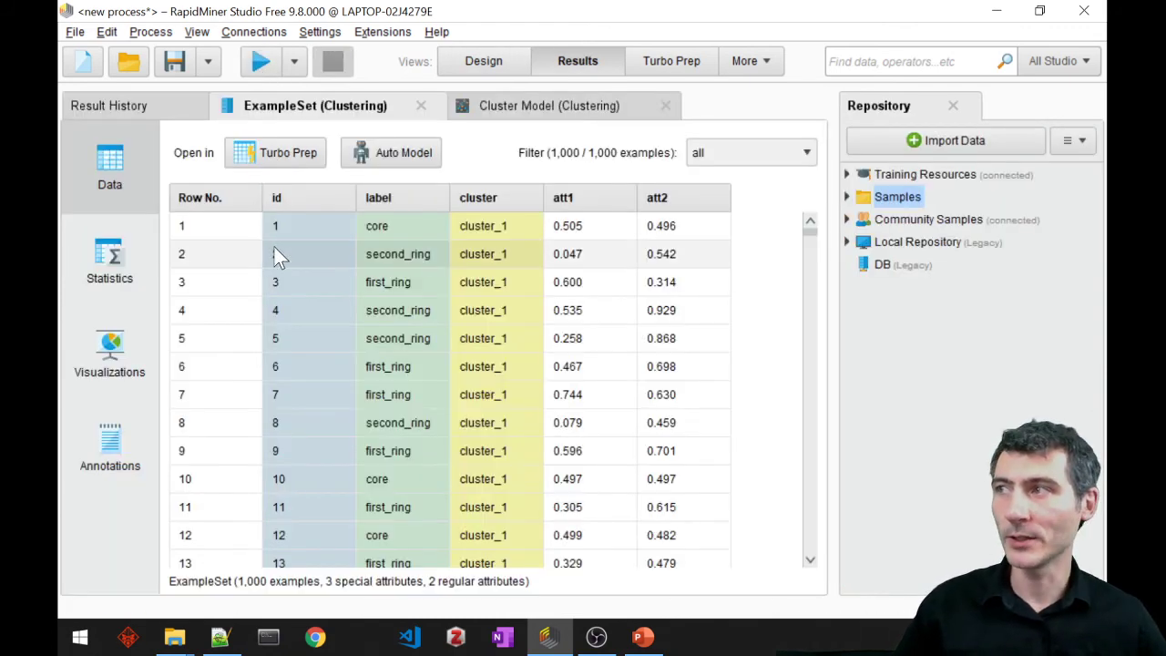
{"action": "left_click", "coordinate": [126, 352]}
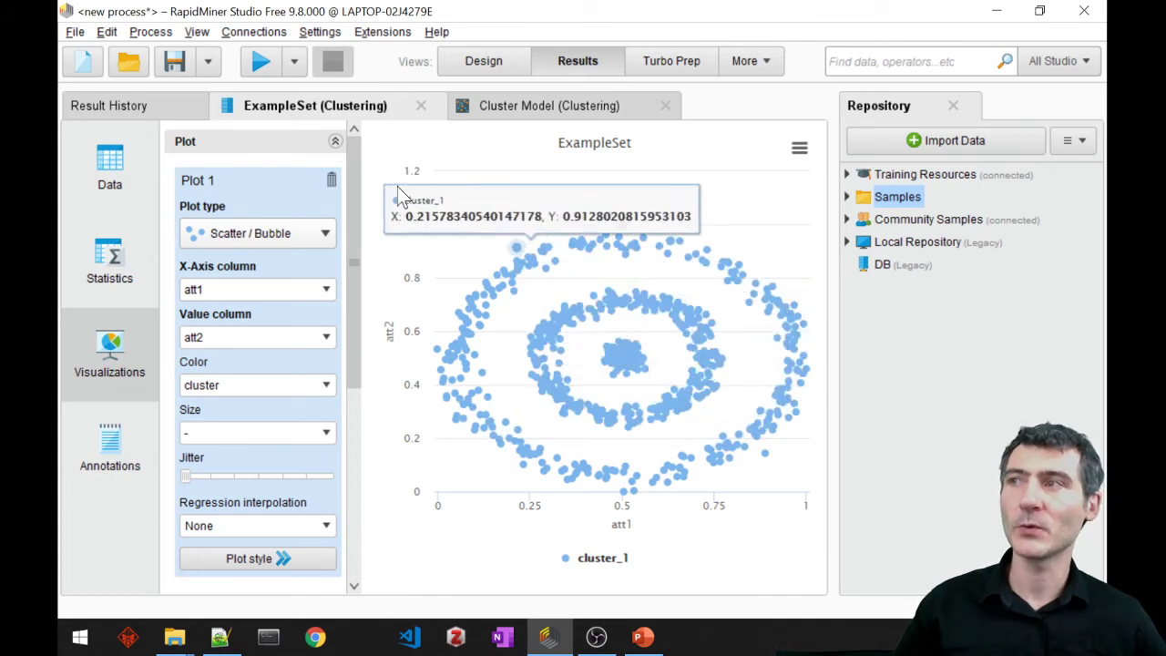
Change epsilon to 0.1, rerun, and view the scatter plot with core and two rings as three clusters
{"action": "left_click", "coordinate": [473, 62]}
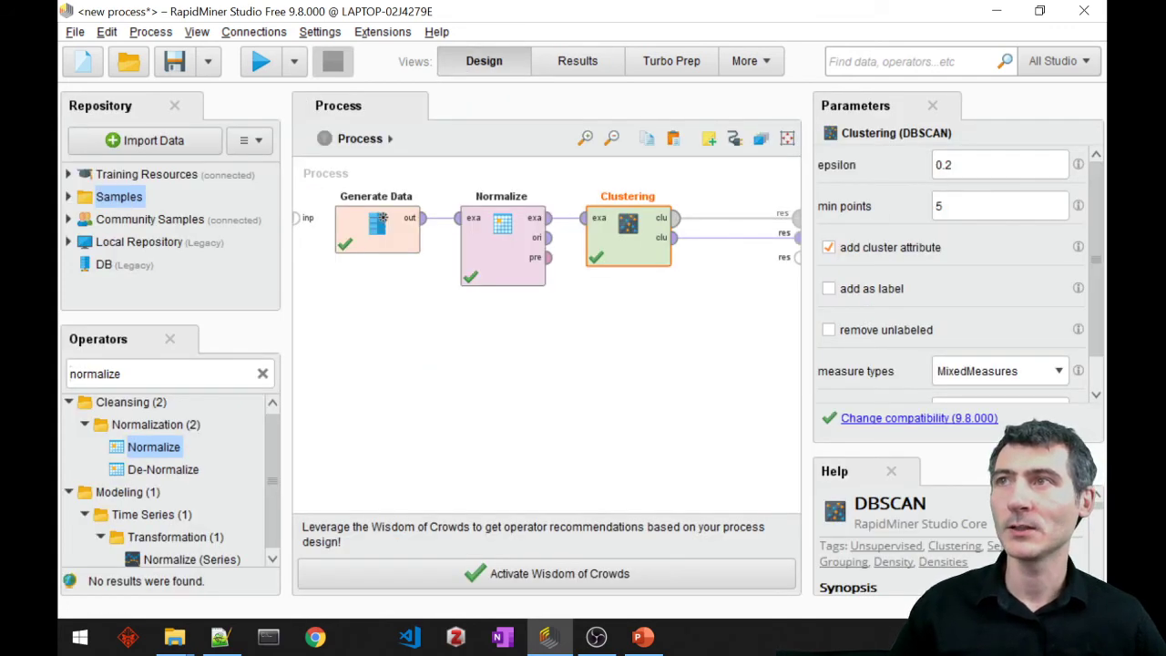
{"action": "type", "text": "1"}
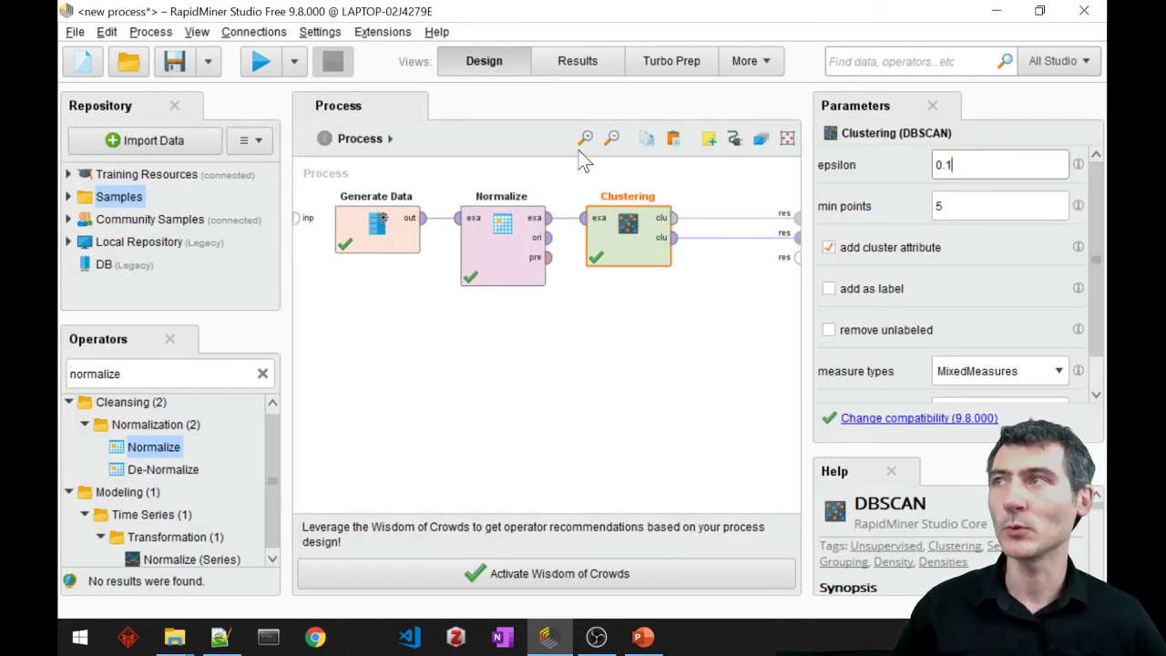
{"action": "left_click", "coordinate": [262, 62]}
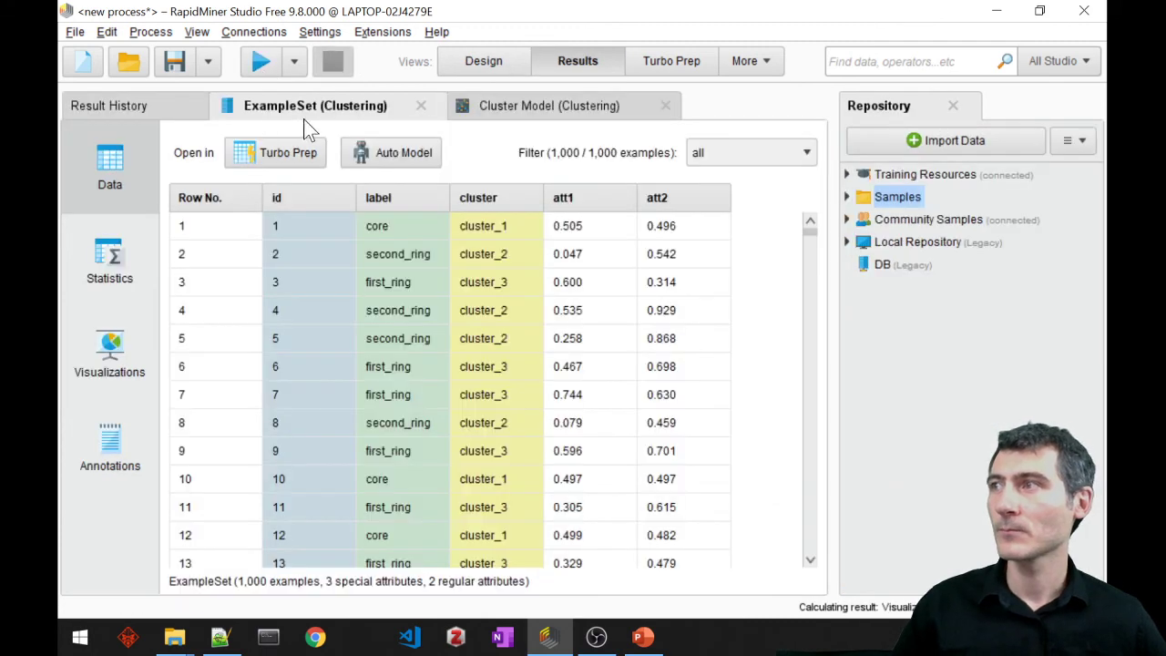
{"action": "left_click", "coordinate": [132, 335]}
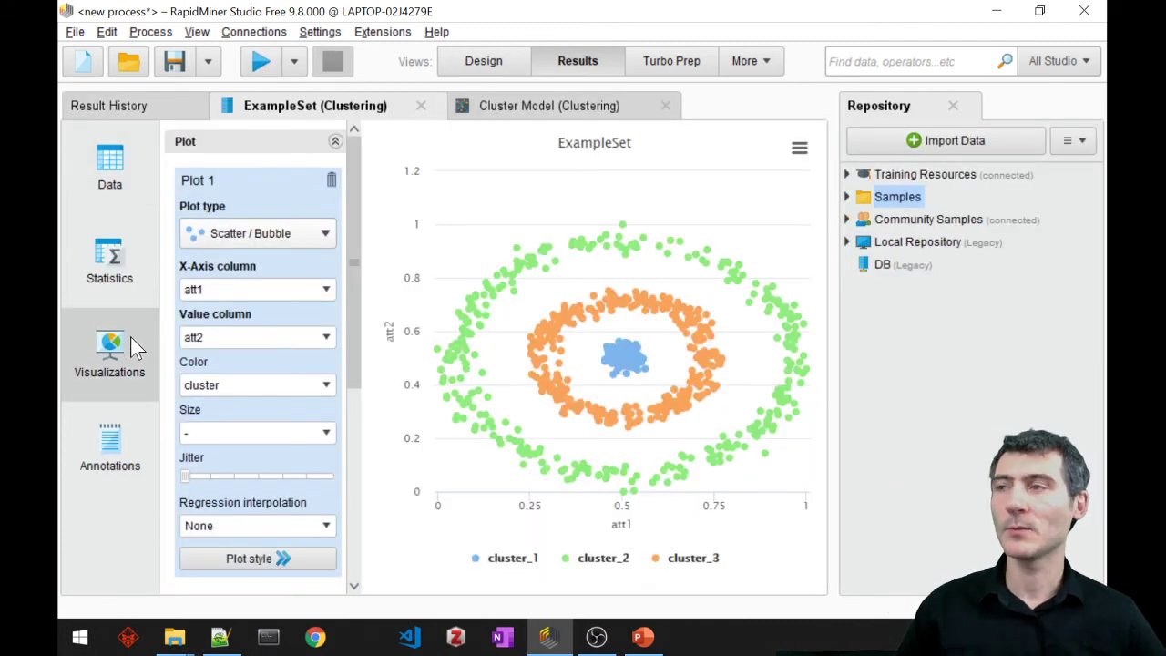